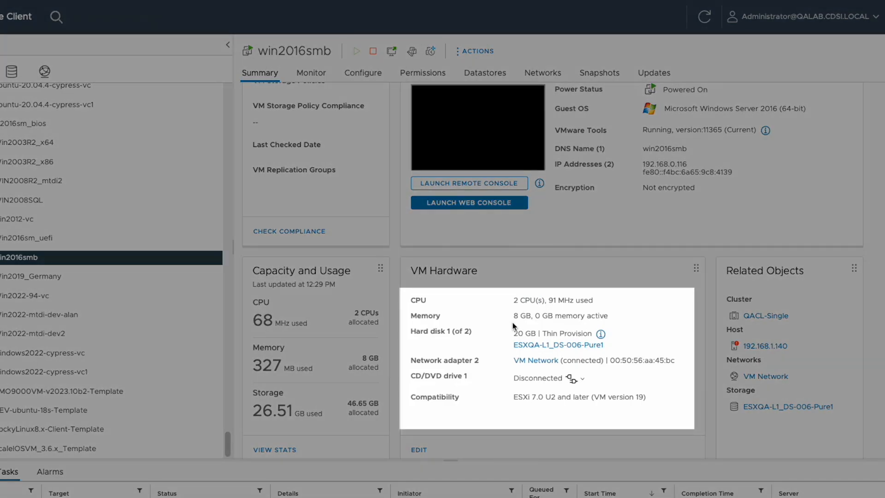
Examine the win2016smb virtual machine's hardware, then the guest's system manufacturer, model and processor in its system information.
{"action": "left_click_drag", "start_coordinate": [513, 317], "coordinate": [545, 302]}
{"action": "left_click", "coordinate": [545, 302]}
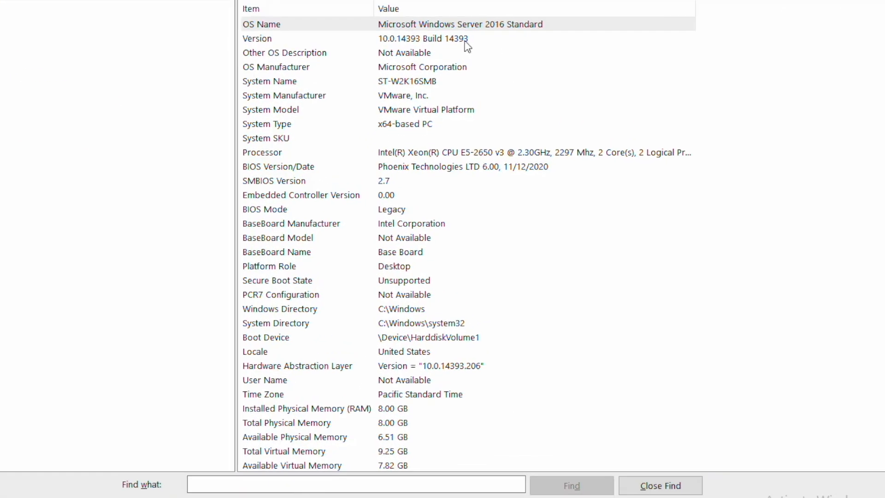
{"action": "left_click", "coordinate": [458, 107]}
{"action": "left_click", "coordinate": [402, 145]}
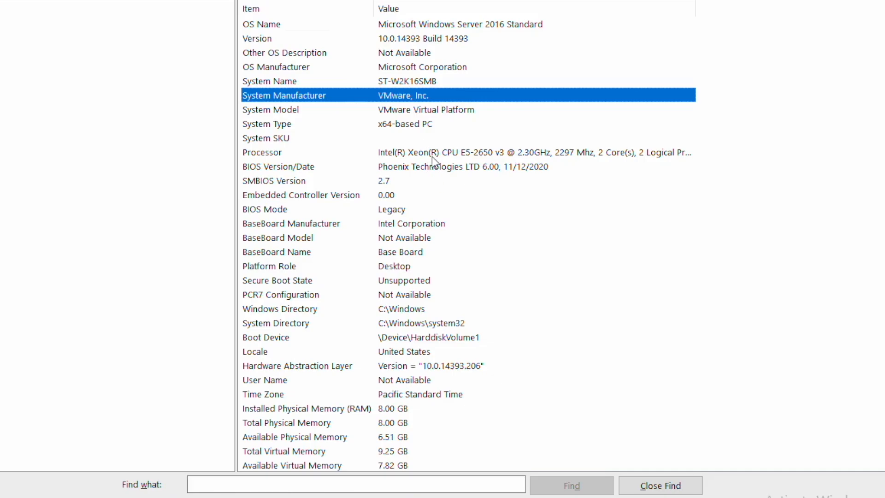
{"action": "left_click", "coordinate": [401, 158]}
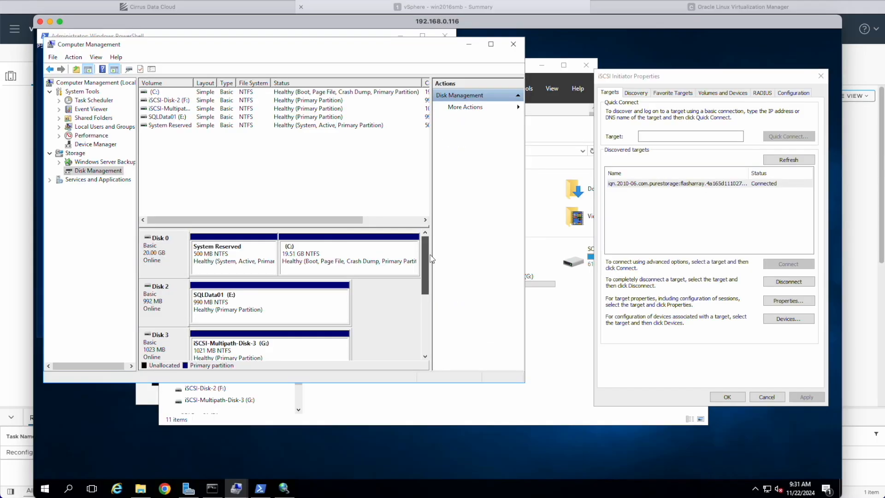
Examine the guest's disks in a maximized Disk Management, then the st-w2k16smb hardware summary in vSphere.
{"action": "left_click", "coordinate": [490, 44]}
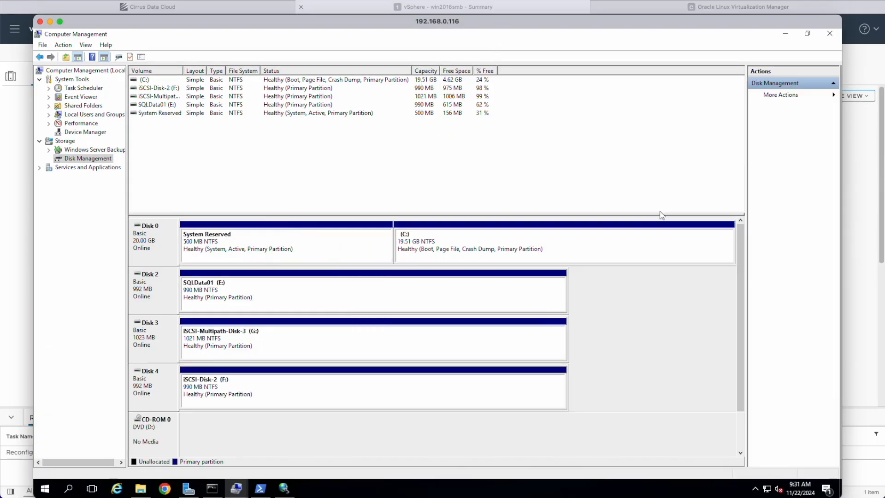
{"action": "left_click", "coordinate": [435, 249]}
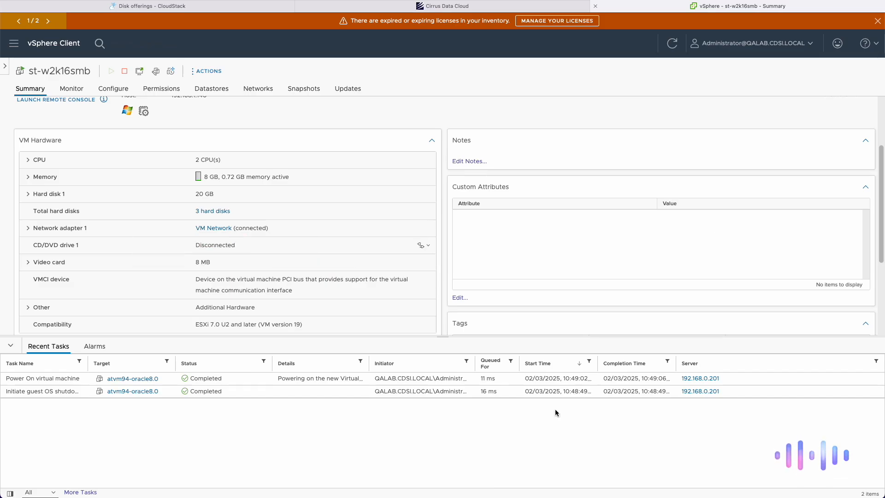
{"action": "scroll", "coordinate": [269, 303], "scroll_direction": "down", "scroll_amount": 3}
{"action": "scroll", "coordinate": [287, 279], "scroll_direction": "up", "scroll_amount": 5}
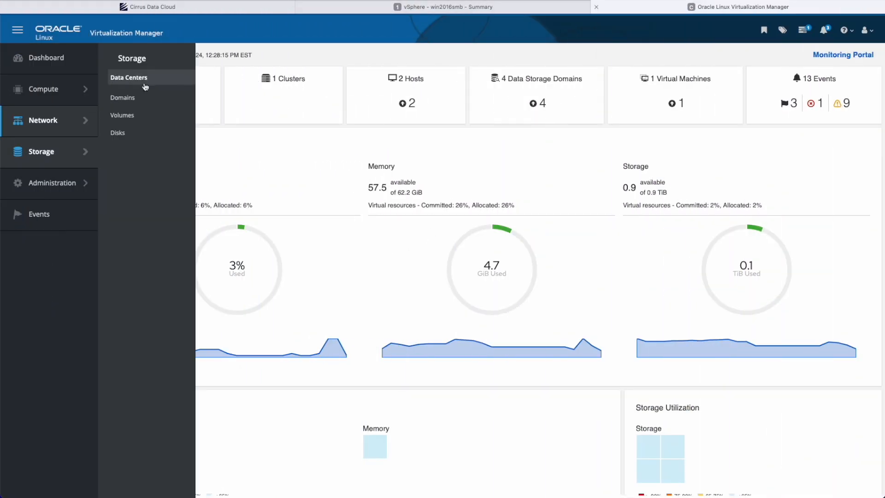
View the storage data centers and volumes in Oracle Linux Virtualization Manager.
{"action": "left_click", "coordinate": [142, 80]}
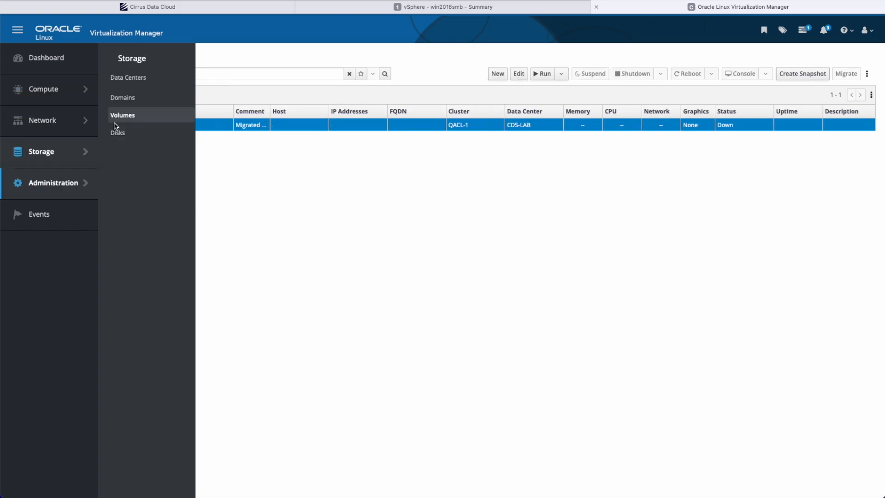
{"action": "left_click", "coordinate": [133, 119]}
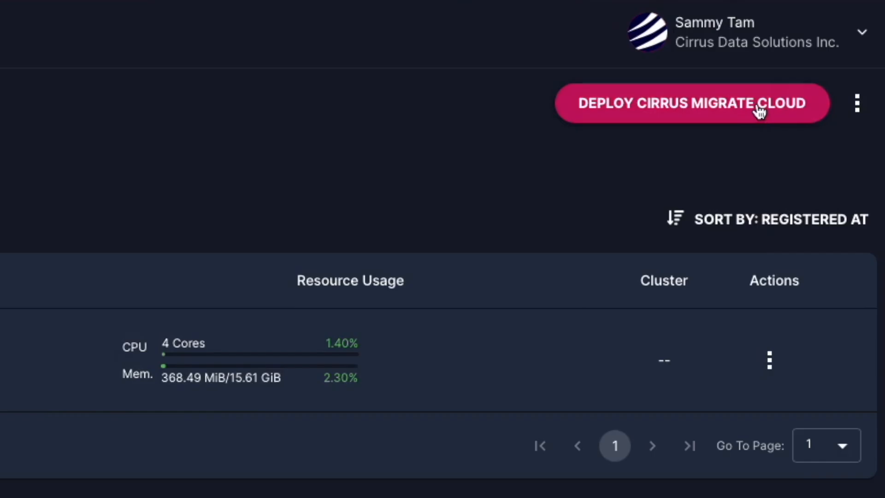
Open the Cirrus Migrate Cloud deployment options in Cirrus Data Cloud and copy the Windows install command.
{"action": "left_click", "coordinate": [719, 129]}
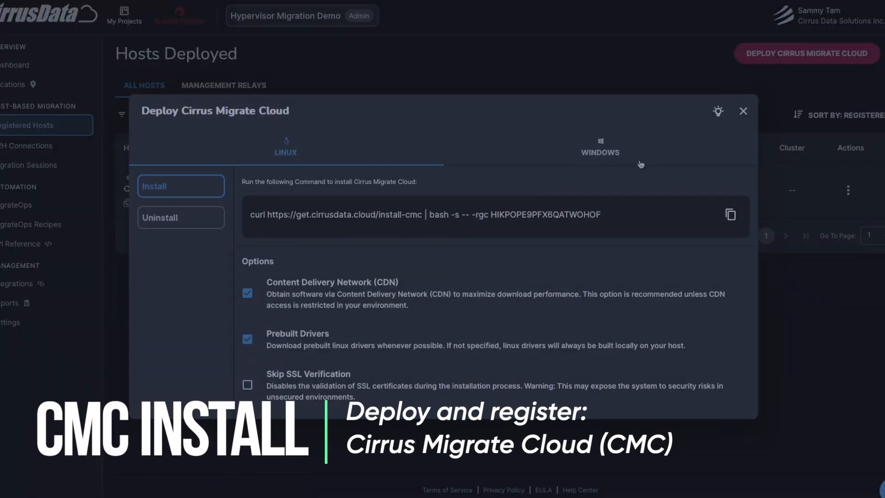
{"action": "left_click", "coordinate": [600, 146]}
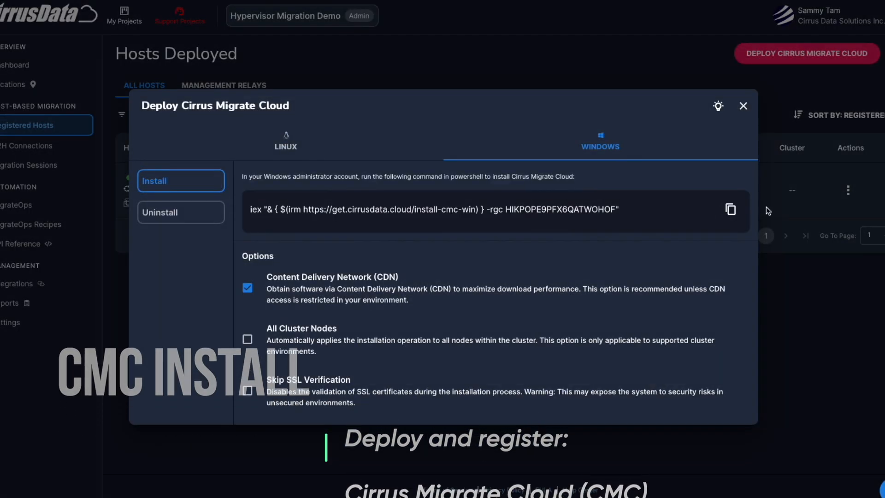
{"action": "left_click", "coordinate": [730, 209]}
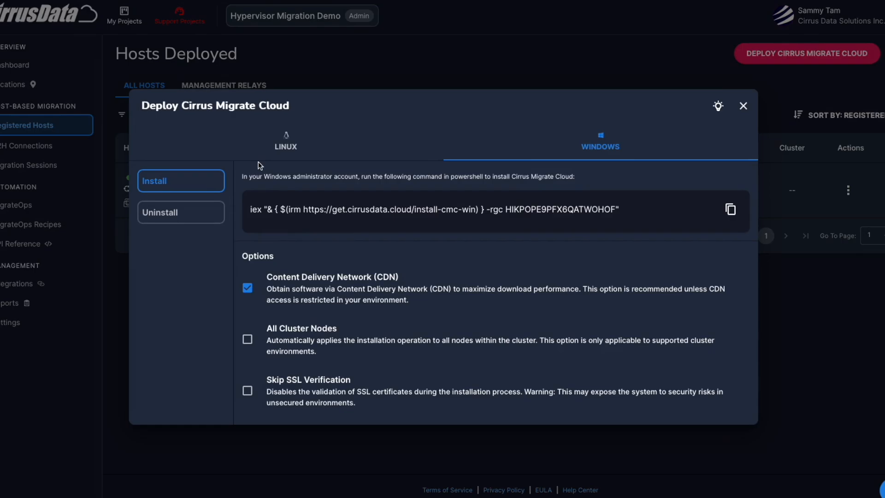
{"action": "left_click", "coordinate": [638, 157]}
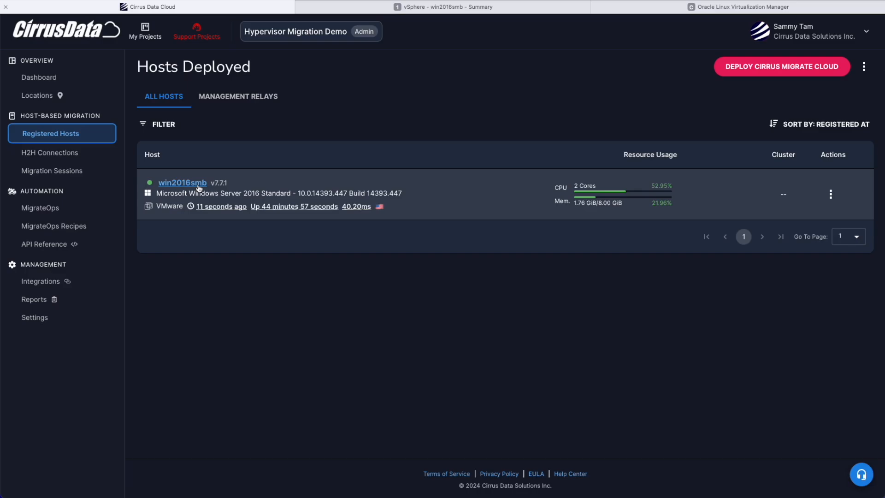
Open the registered host win2016smb and review its details.
{"action": "left_click", "coordinate": [198, 184]}
{"action": "scroll", "coordinate": [308, 214], "scroll_direction": "down", "scroll_amount": 3}
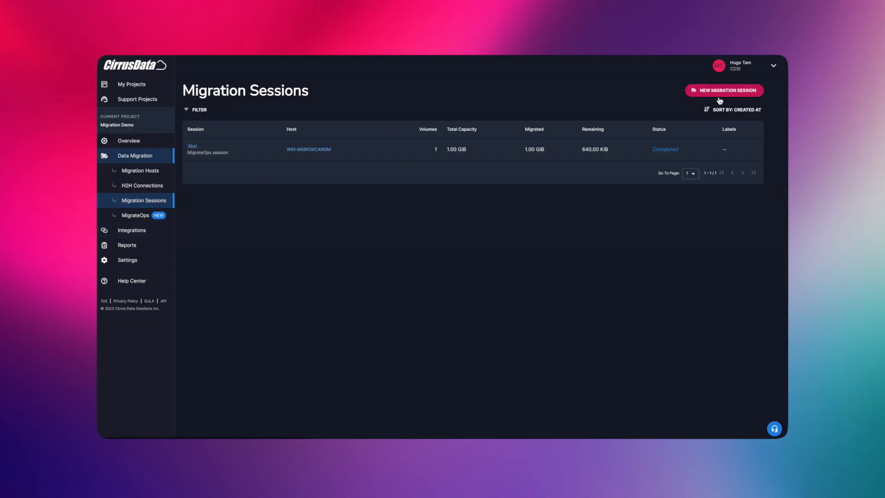
Start a new local migration session and choose to migrate data volumes only.
{"action": "left_click", "coordinate": [719, 92]}
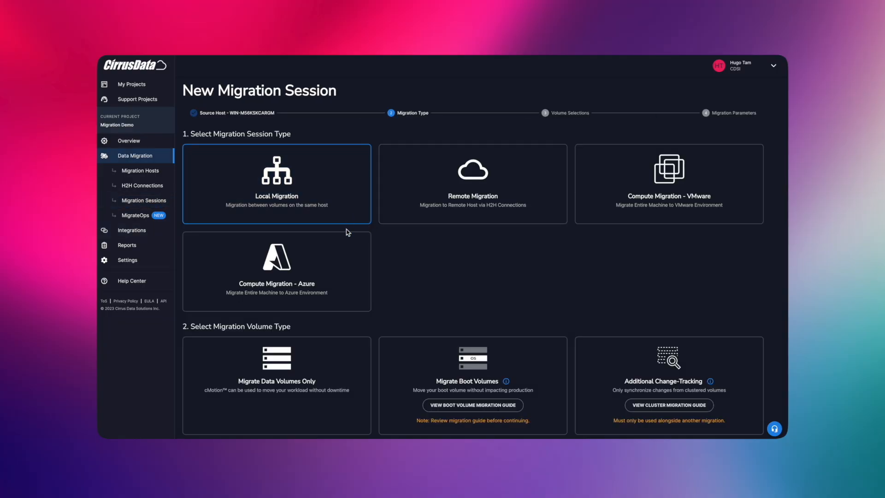
{"action": "left_click", "coordinate": [331, 363]}
{"action": "scroll", "coordinate": [331, 364], "scroll_direction": "down", "scroll_amount": 2}
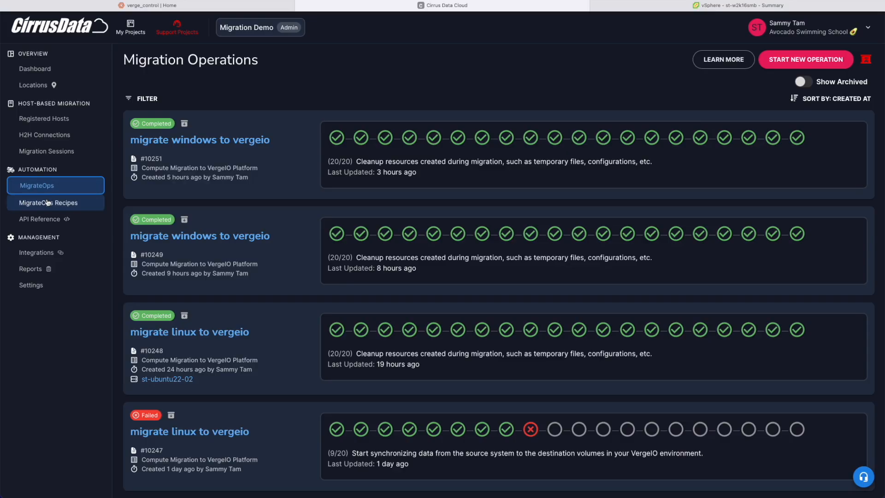
Browse the MigrateOps recipes for compute, local and other migrations.
{"action": "left_click", "coordinate": [47, 201]}
{"action": "scroll", "coordinate": [207, 172], "scroll_direction": "down", "scroll_amount": 5}
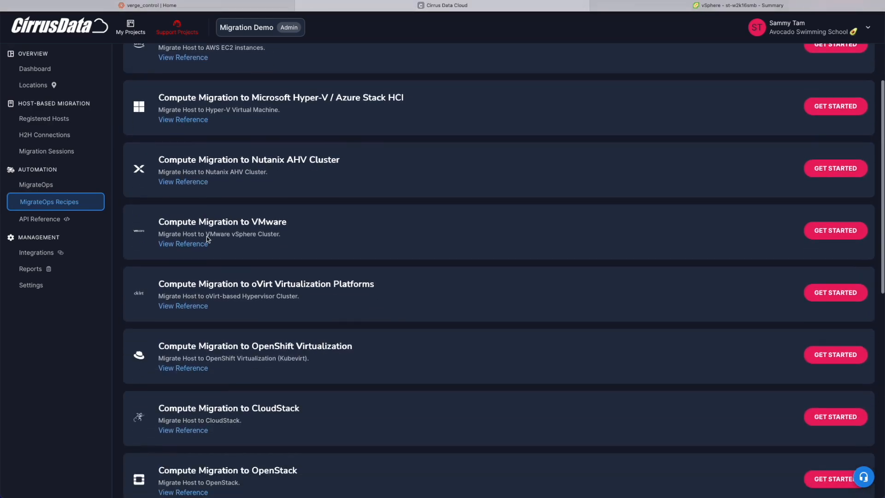
{"action": "scroll", "coordinate": [225, 296], "scroll_direction": "down", "scroll_amount": 7}
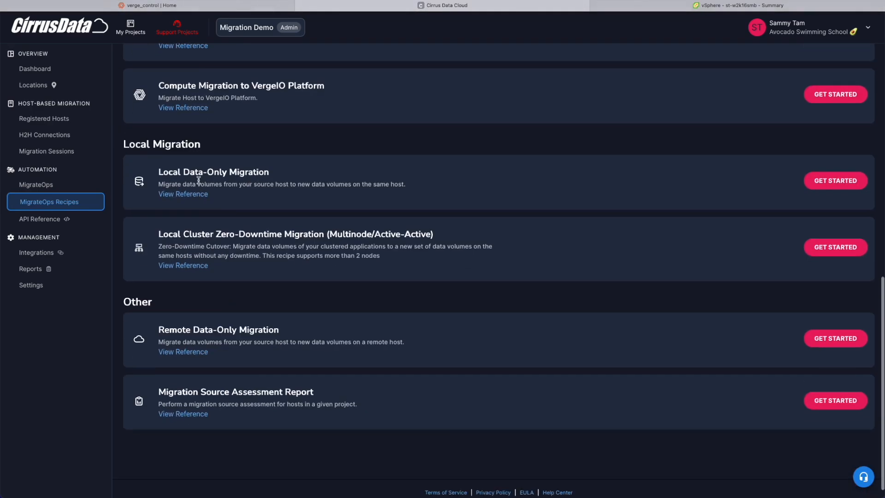
{"action": "scroll", "coordinate": [226, 296], "scroll_direction": "up", "scroll_amount": 2}
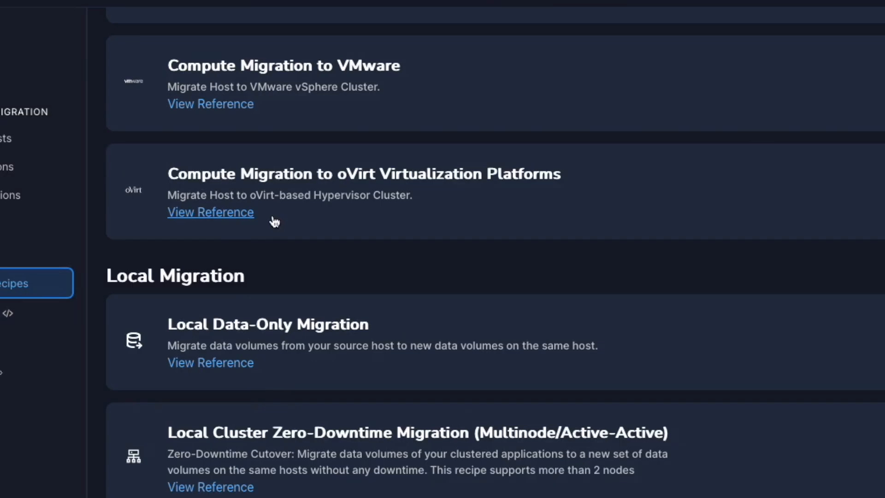
Open the configuration reference for Compute Migration to oVirt Virtualization Platforms and review its host, integration and migrateops_ovirt_compute fields.
{"action": "left_click", "coordinate": [216, 213]}
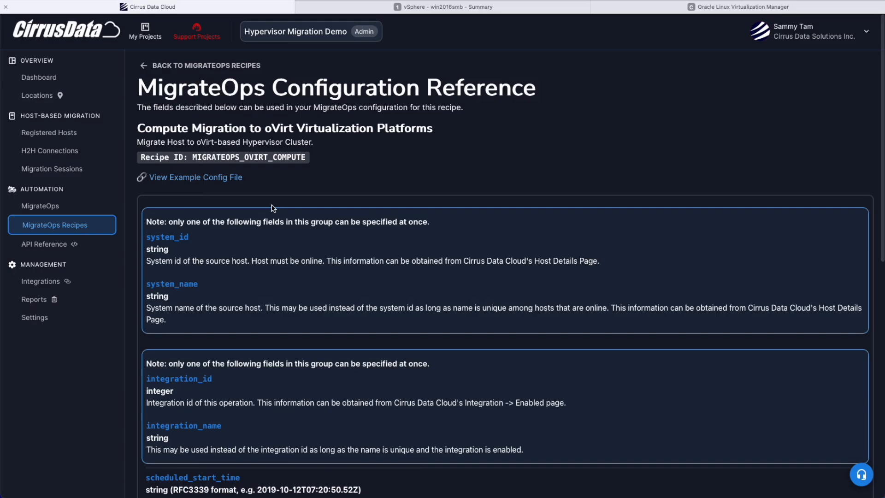
{"action": "scroll", "coordinate": [290, 231], "scroll_direction": "down", "scroll_amount": 3}
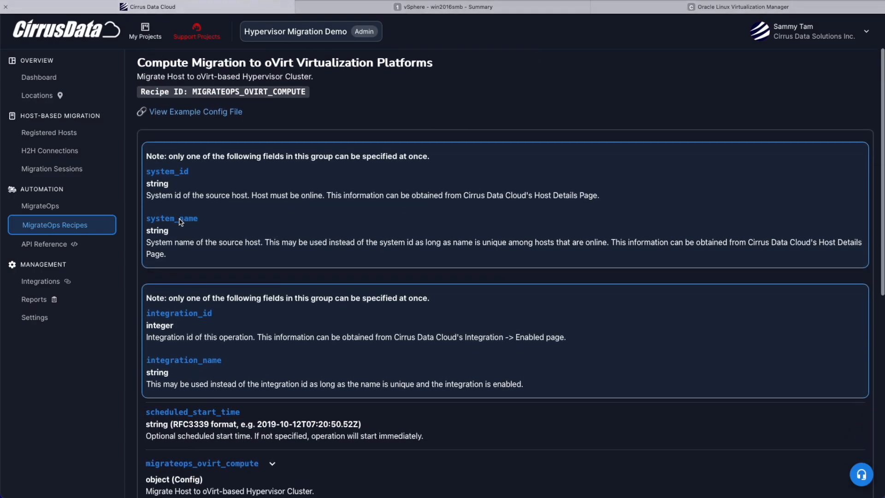
{"action": "scroll", "coordinate": [181, 268], "scroll_direction": "down", "scroll_amount": 2}
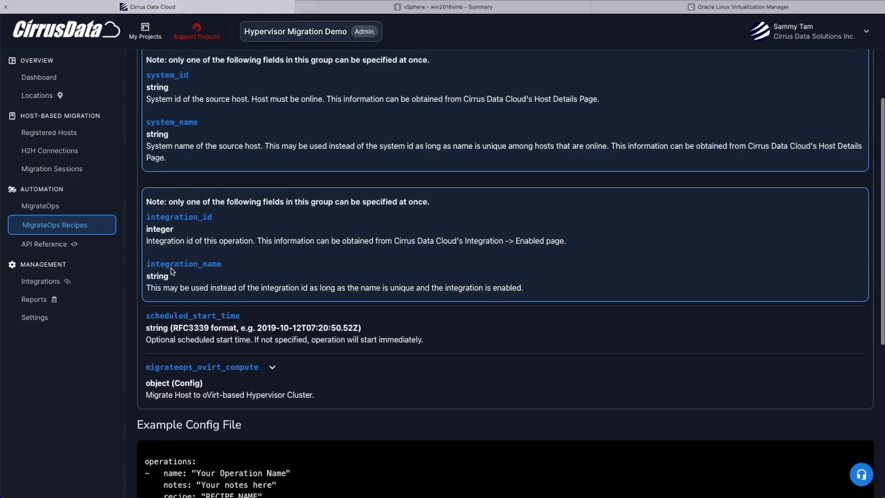
{"action": "scroll", "coordinate": [173, 271], "scroll_direction": "down", "scroll_amount": 6}
{"action": "scroll", "coordinate": [235, 281], "scroll_direction": "down", "scroll_amount": 1}
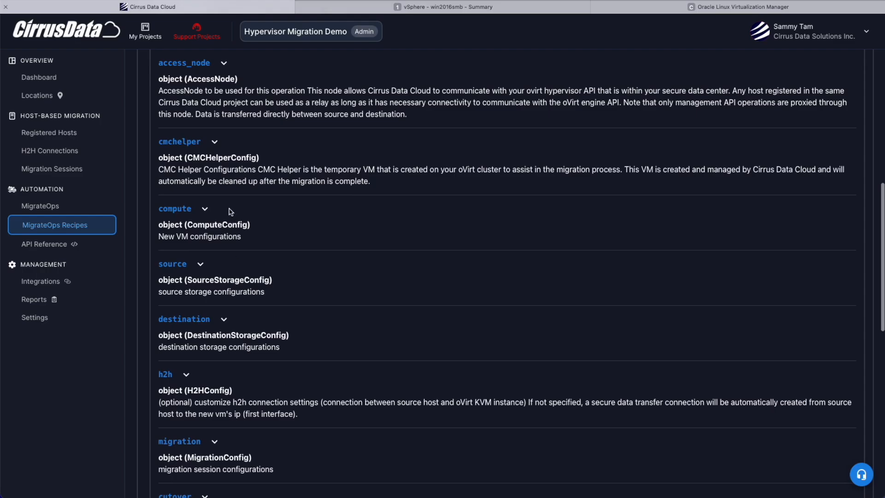
Expand the compute section of the reference and review the new VM's cluster, name, CPU and memory fields.
{"action": "left_click", "coordinate": [204, 209]}
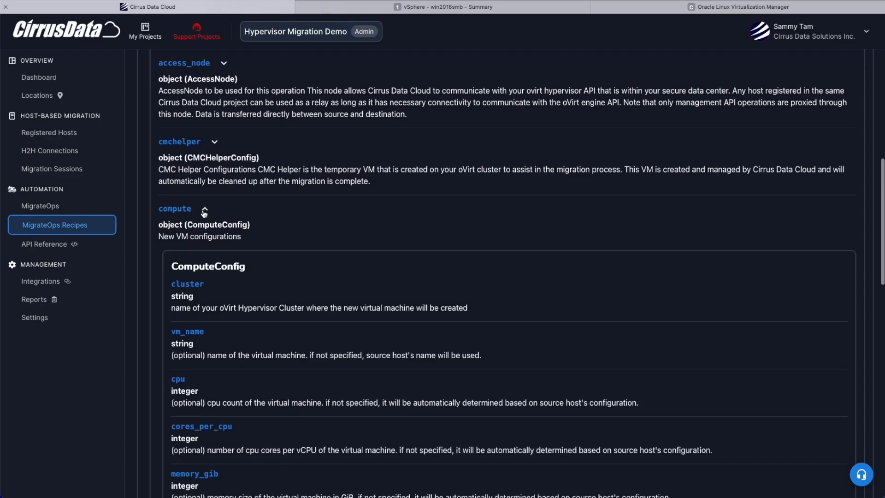
{"action": "scroll", "coordinate": [237, 279], "scroll_direction": "down", "scroll_amount": 2}
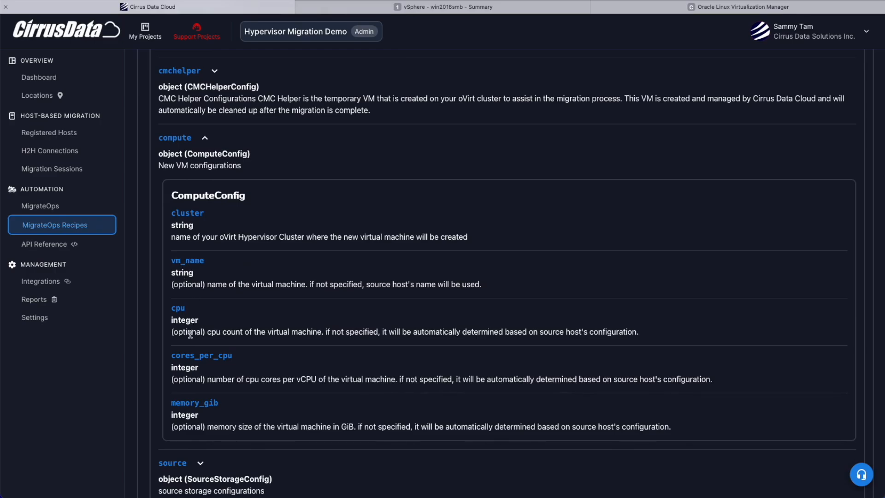
{"action": "scroll", "coordinate": [189, 334], "scroll_direction": "down", "scroll_amount": 1}
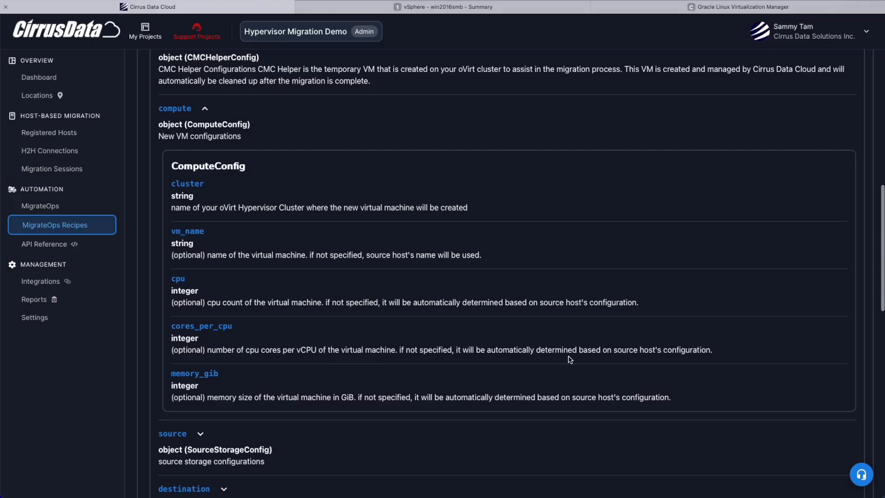
{"action": "scroll", "coordinate": [568, 358], "scroll_direction": "up", "scroll_amount": 5}
{"action": "scroll", "coordinate": [570, 360], "scroll_direction": "right", "scroll_amount": 2}
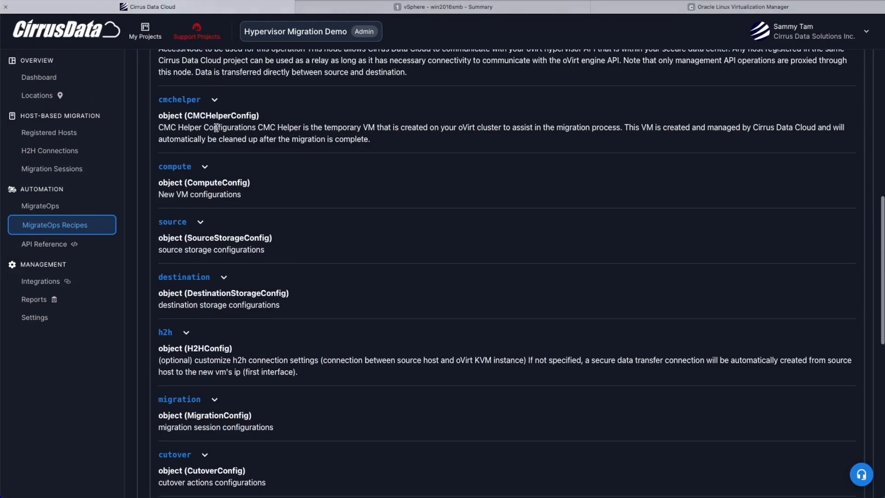
Expand the cmchelper section and highlight the download URL of the helper disk image.
{"action": "left_click", "coordinate": [168, 100]}
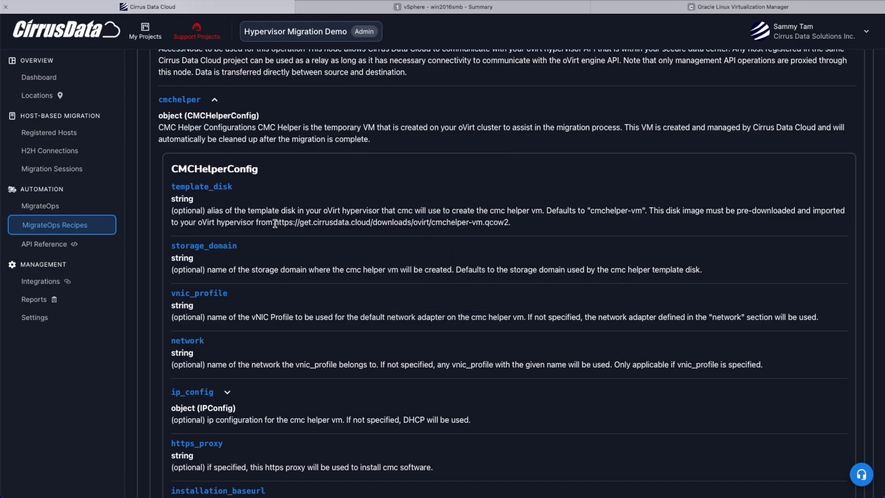
{"action": "left_click_drag", "start_coordinate": [275, 223], "coordinate": [509, 226]}
{"action": "left_click", "coordinate": [510, 219]}
Start a disk image upload in Oracle Linux Virtualization Manager's storage and set the alias to cmchelper-vm.
{"action": "left_click", "coordinate": [694, 7]}
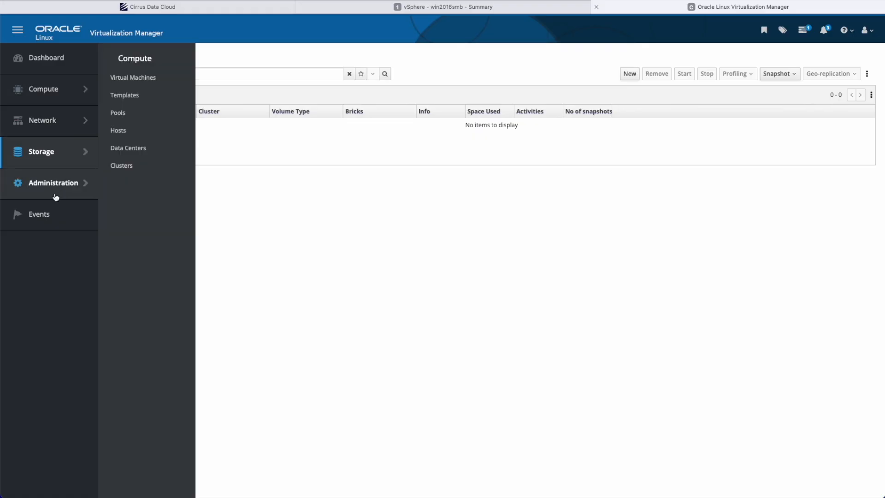
{"action": "mouse_move", "coordinate": [65, 158]}
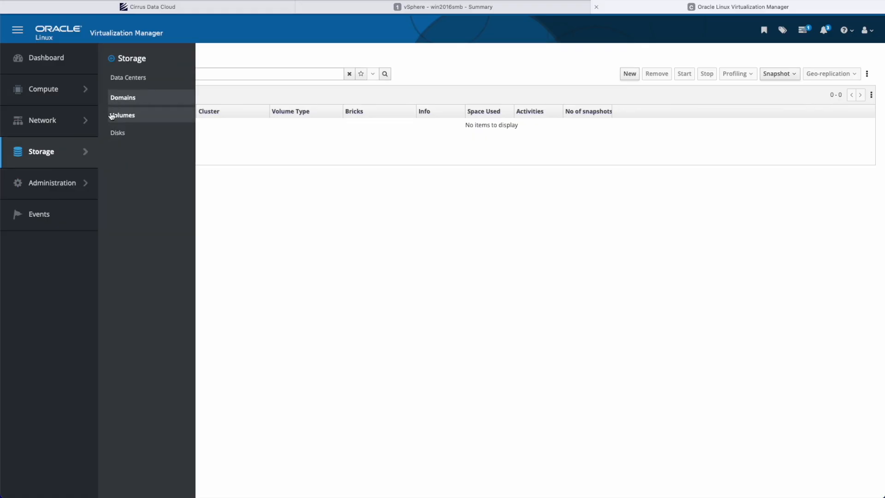
{"action": "left_click", "coordinate": [129, 135]}
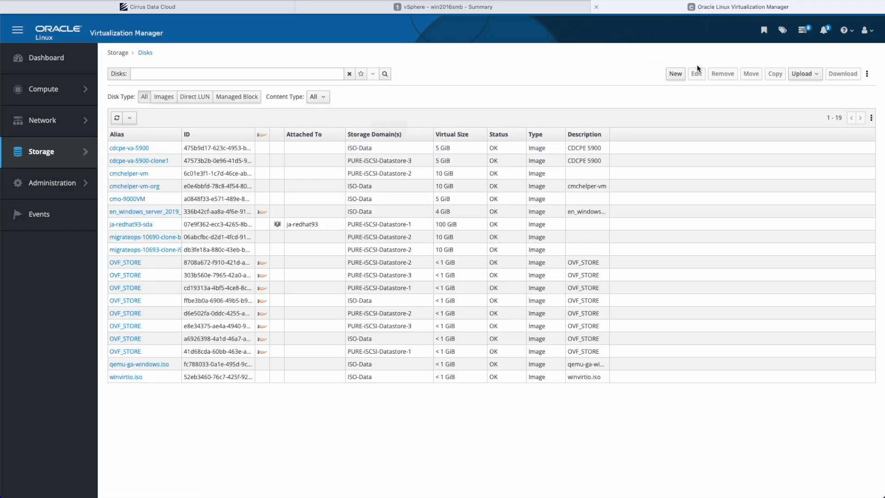
{"action": "left_click", "coordinate": [811, 75]}
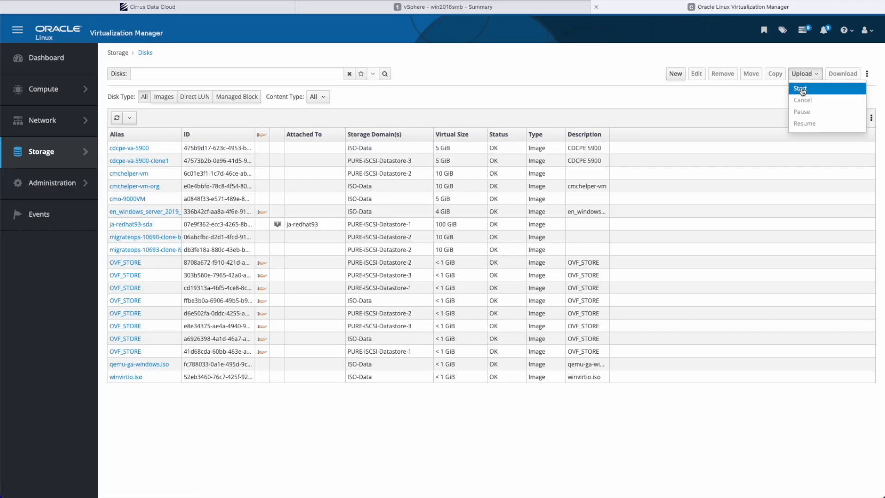
{"action": "left_click", "coordinate": [802, 88]}
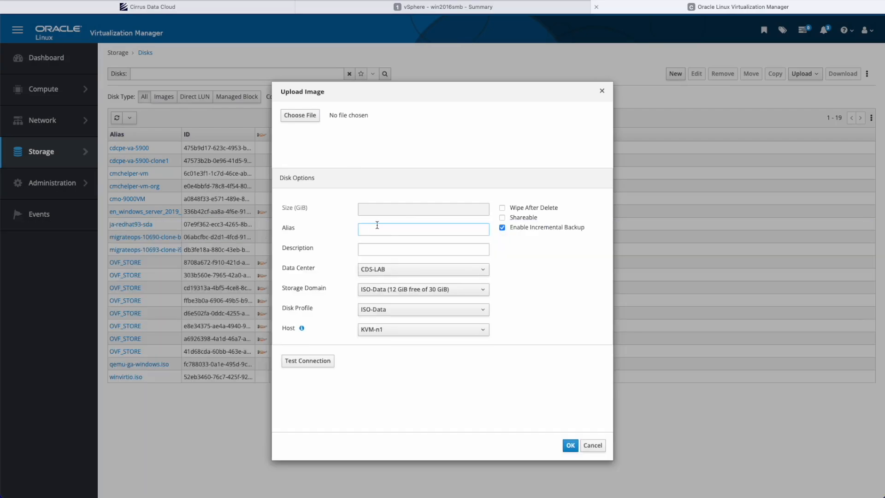
{"action": "left_click", "coordinate": [377, 225]}
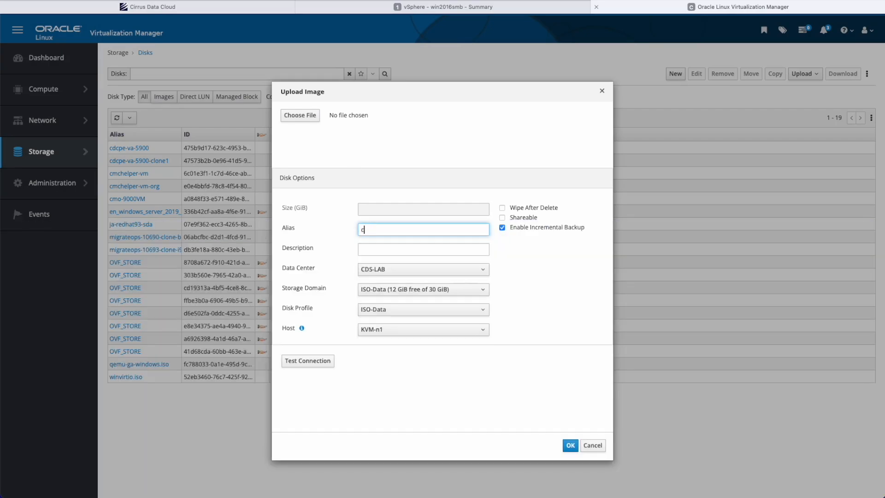
{"action": "type", "text": "cmchelper-vm"}
Return to the cmchelper reference in Cirrus Data Cloud and check the default alias of the template disk.
{"action": "left_click", "coordinate": [216, 8]}
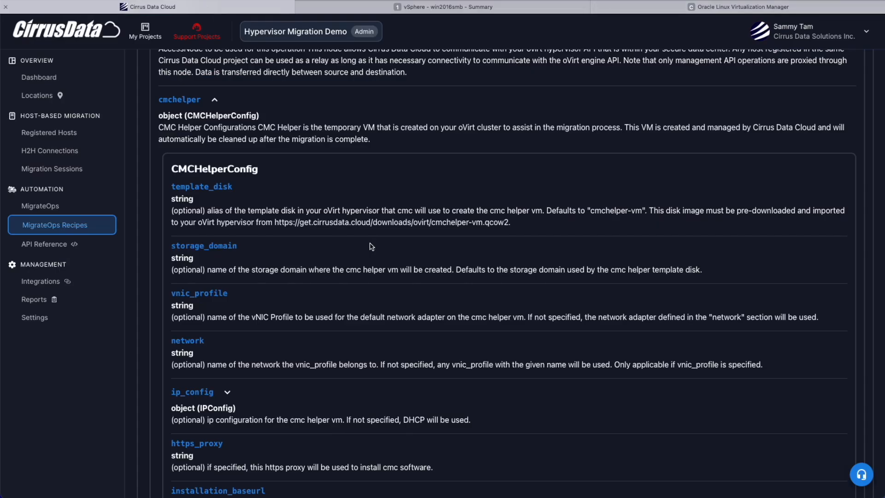
{"action": "left_click_drag", "start_coordinate": [591, 211], "coordinate": [640, 211]}
{"action": "left_click", "coordinate": [574, 229]}
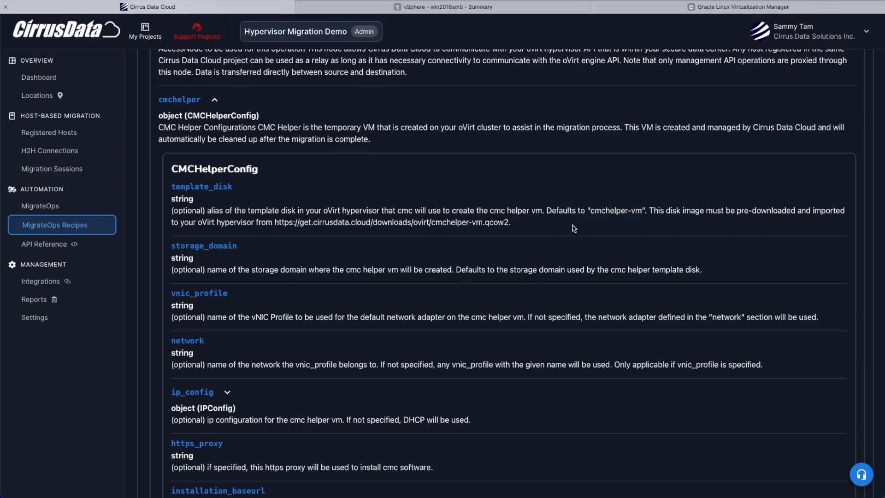
Switch to Oracle Linux Virtualization Manager and open its dashboard.
{"action": "left_click", "coordinate": [698, 8]}
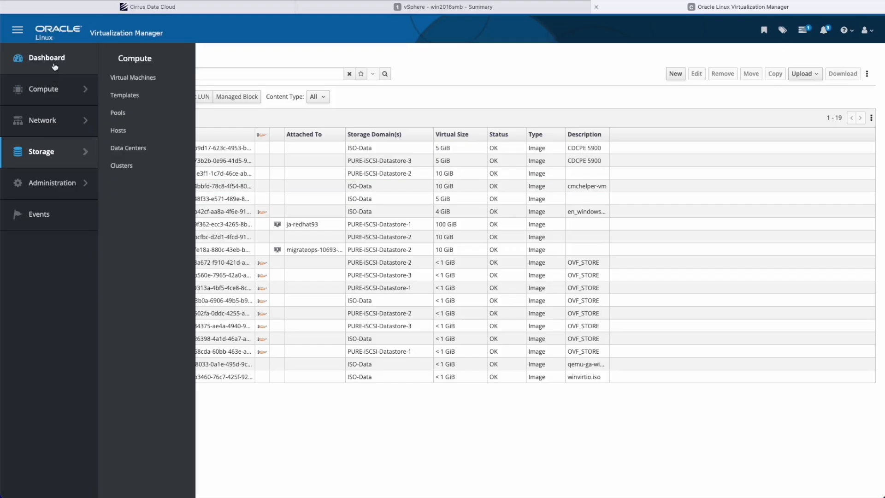
{"action": "left_click", "coordinate": [54, 67]}
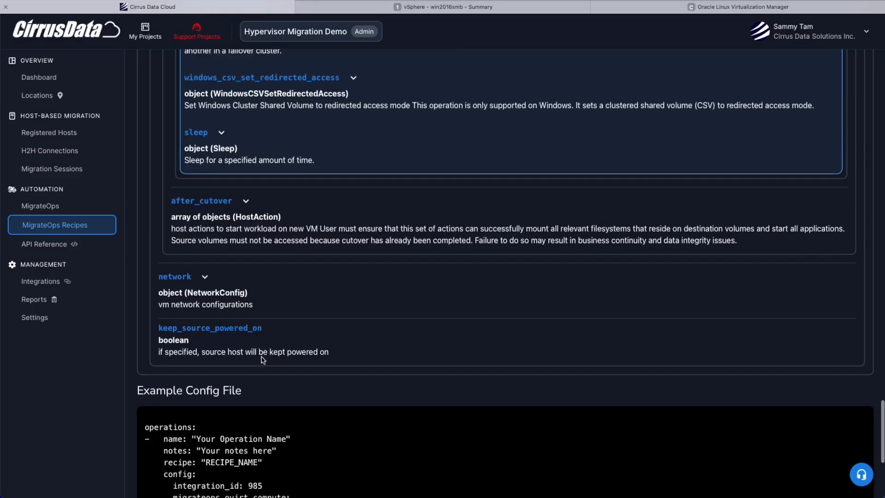
Expand the network section of the oVirt recipe reference in Cirrus Data Cloud and highlight the vnic_profile field.
{"action": "scroll", "coordinate": [261, 357], "scroll_direction": "down", "scroll_amount": 3}
{"action": "scroll", "coordinate": [261, 358], "scroll_direction": "up", "scroll_amount": 1}
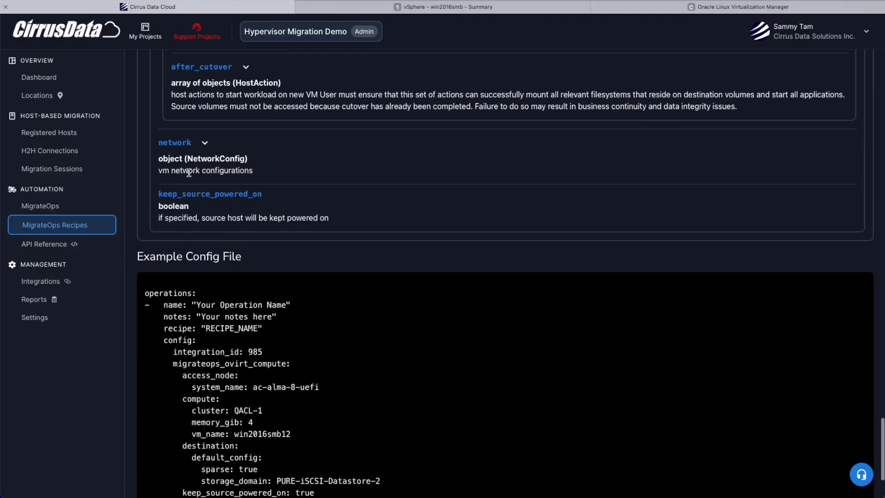
{"action": "left_click", "coordinate": [201, 143]}
{"action": "scroll", "coordinate": [263, 257], "scroll_direction": "down", "scroll_amount": 2}
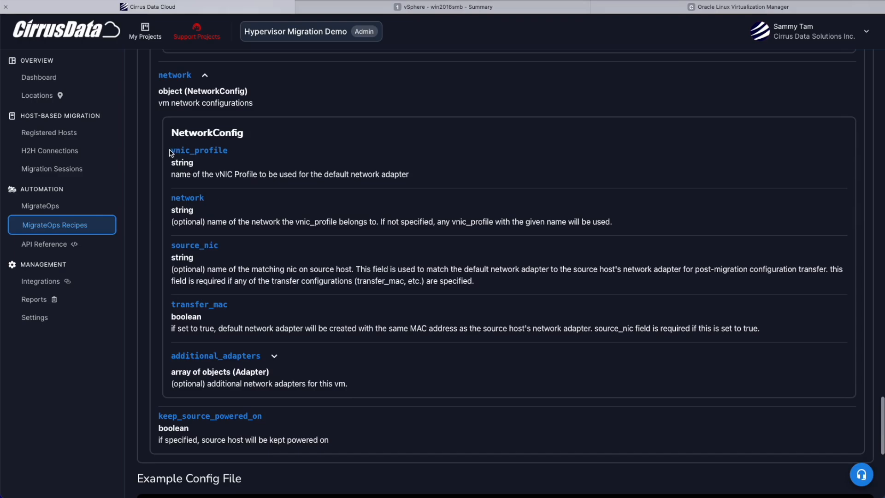
{"action": "left_click_drag", "start_coordinate": [170, 153], "coordinate": [263, 148]}
{"action": "left_click", "coordinate": [307, 127]}
Look up the vNIC profiles in Oracle Linux Virtualization Manager and select the ovirtmgmt profile.
{"action": "left_click", "coordinate": [710, 7]}
{"action": "mouse_move", "coordinate": [63, 125]}
{"action": "left_click", "coordinate": [137, 78]}
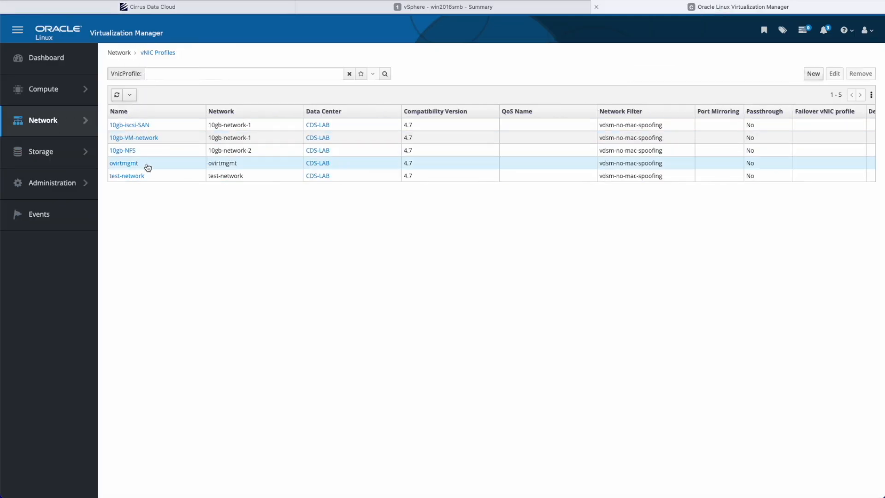
{"action": "left_click", "coordinate": [111, 168]}
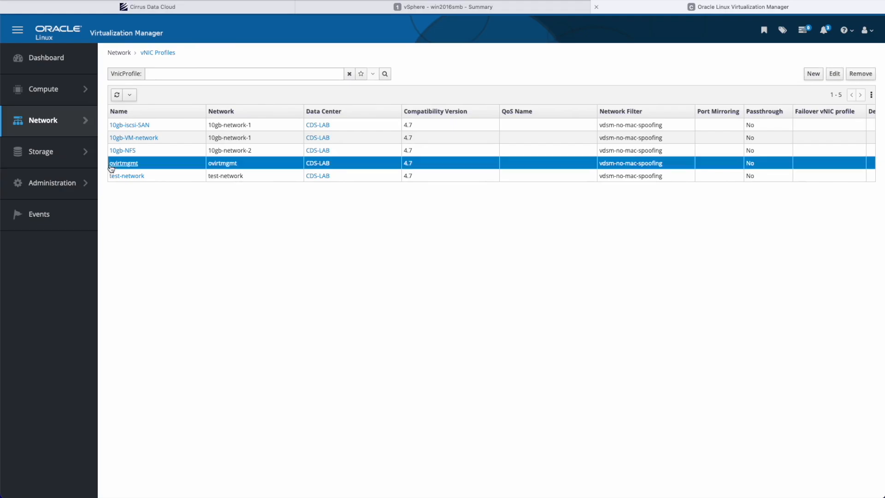
Return to the recipe reference in Cirrus Data Cloud and expand the migration section to review its qos_level options.
{"action": "left_click", "coordinate": [193, 7]}
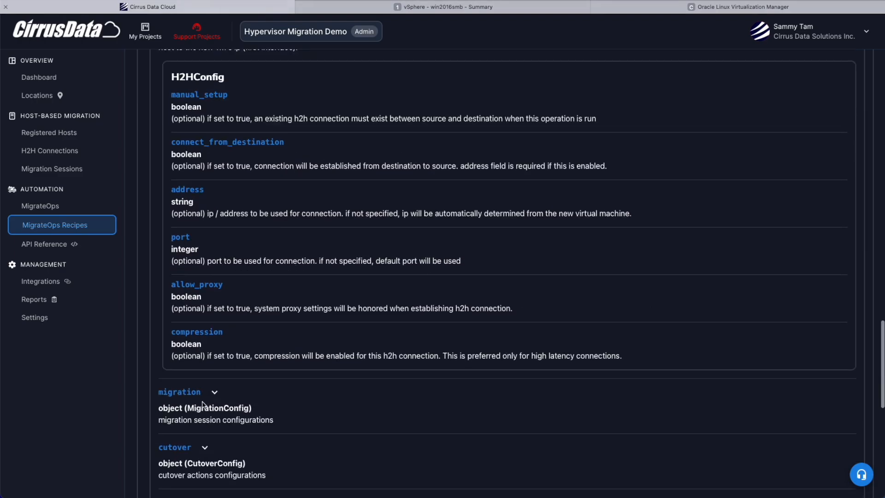
{"action": "scroll", "coordinate": [202, 404], "scroll_direction": "down", "scroll_amount": 2}
{"action": "left_click", "coordinate": [206, 296]}
{"action": "scroll", "coordinate": [211, 277], "scroll_direction": "down", "scroll_amount": 6}
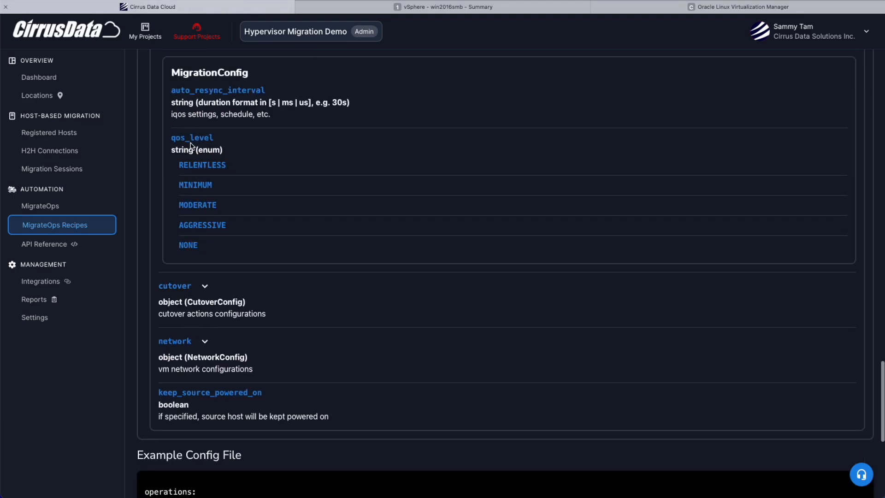
Expand the cutover section and its stop_applications host actions in the reference.
{"action": "left_click", "coordinate": [176, 286]}
{"action": "scroll", "coordinate": [185, 285], "scroll_direction": "down", "scroll_amount": 5}
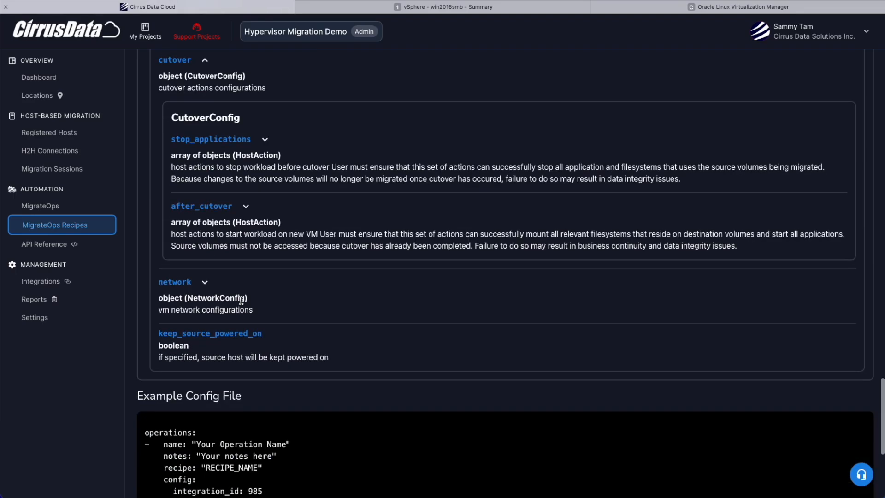
{"action": "left_click", "coordinate": [248, 143]}
{"action": "scroll", "coordinate": [271, 289], "scroll_direction": "down", "scroll_amount": 5}
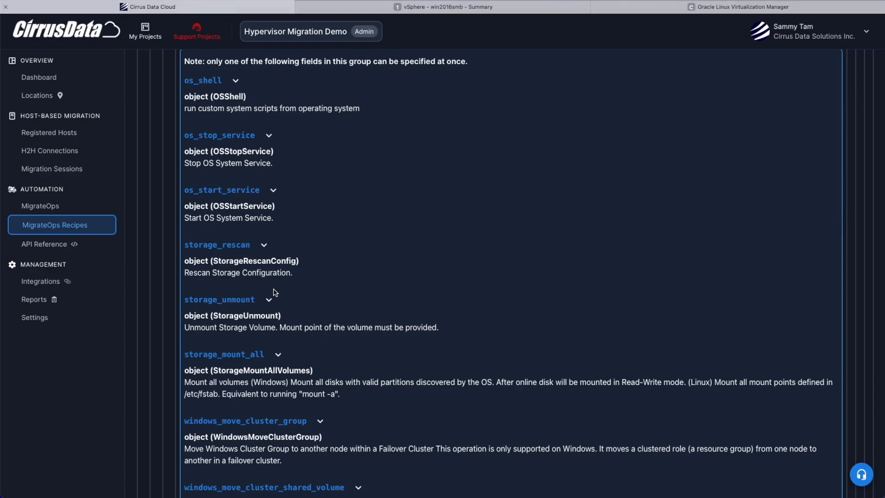
Review the available HostAction fields for stopping applications, from os_shell through the storage and Windows cluster actions.
{"action": "scroll", "coordinate": [269, 318], "scroll_direction": "up", "scroll_amount": 1}
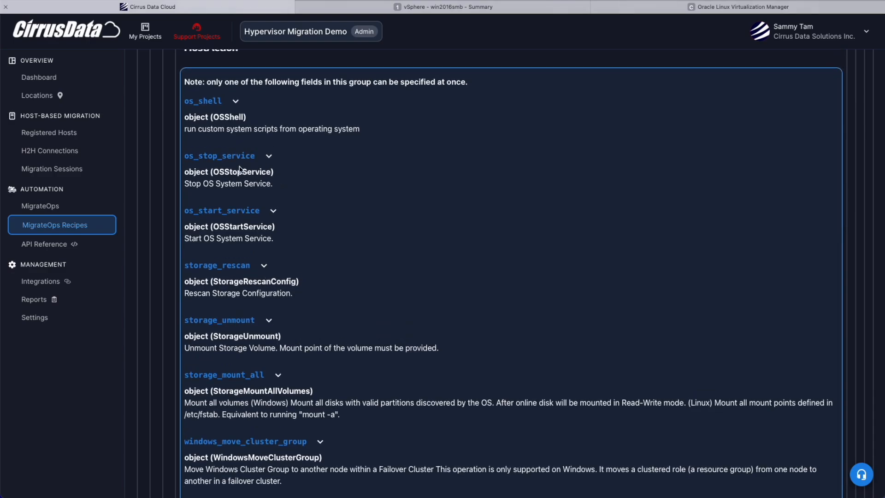
{"action": "scroll", "coordinate": [261, 292], "scroll_direction": "down", "scroll_amount": 3}
{"action": "scroll", "coordinate": [254, 336], "scroll_direction": "up", "scroll_amount": 4}
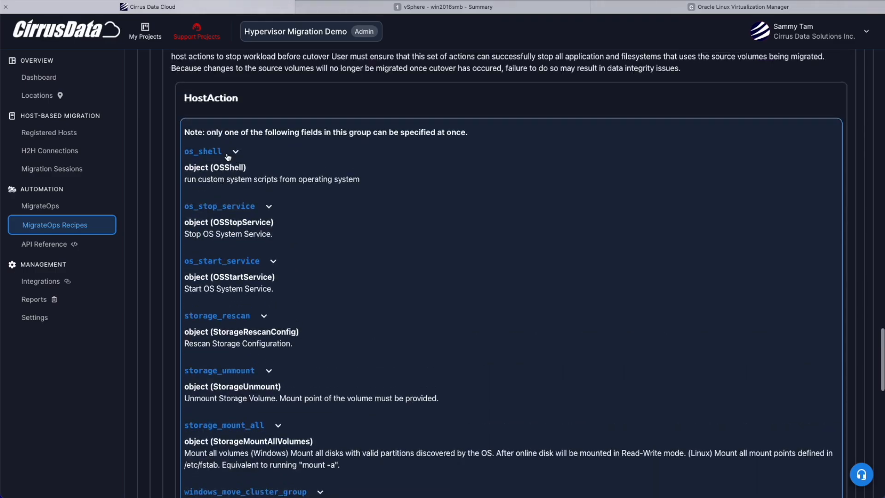
{"action": "left_click", "coordinate": [228, 155]}
{"action": "left_click", "coordinate": [235, 154]}
{"action": "scroll", "coordinate": [246, 288], "scroll_direction": "down", "scroll_amount": 2}
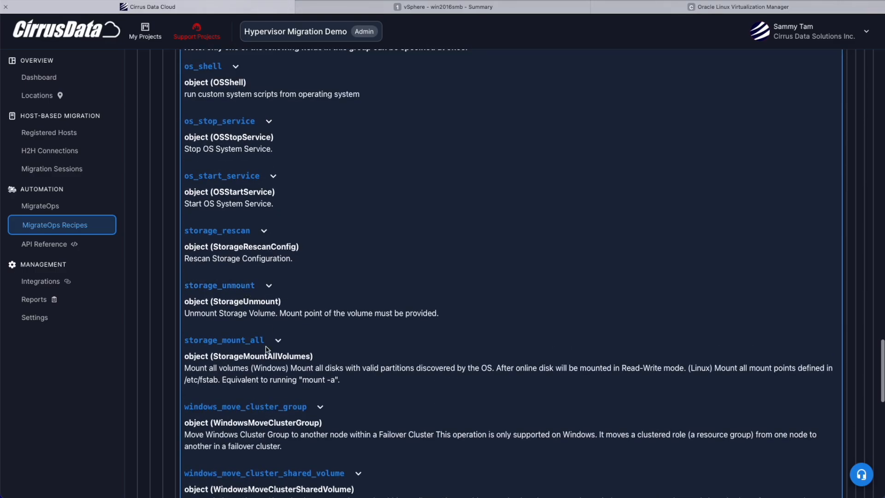
{"action": "scroll", "coordinate": [266, 349], "scroll_direction": "down", "scroll_amount": 1}
{"action": "scroll", "coordinate": [274, 353], "scroll_direction": "down", "scroll_amount": 1}
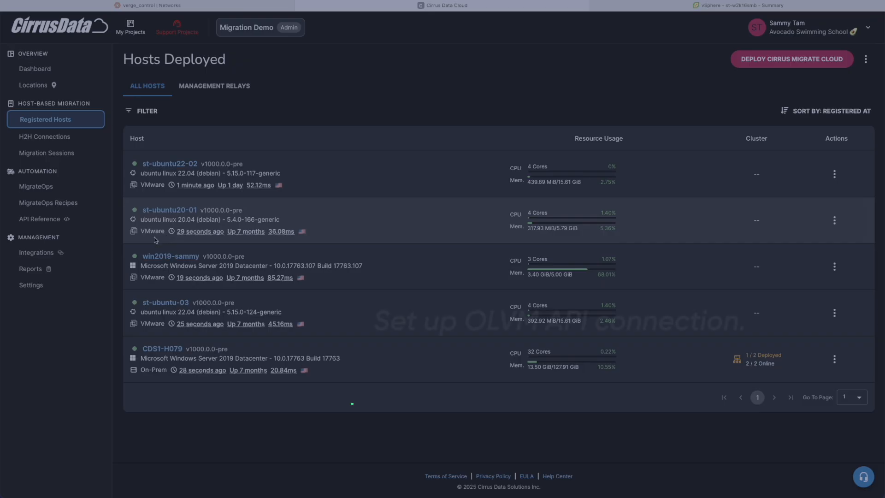
Open the project's integrations catalogue and start adding an oVirt (Red Hat Virtualization) integration.
{"action": "left_click", "coordinate": [46, 253]}
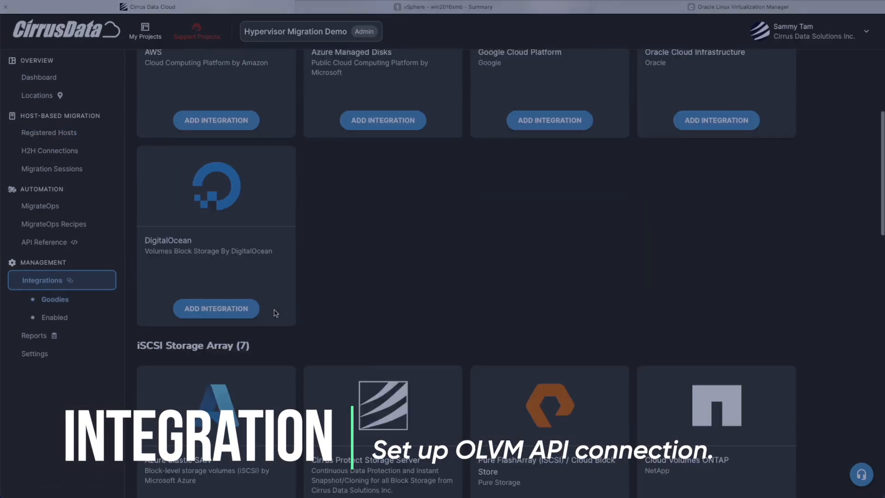
{"action": "scroll", "coordinate": [248, 281], "scroll_direction": "down", "scroll_amount": 5}
{"action": "scroll", "coordinate": [275, 313], "scroll_direction": "down", "scroll_amount": 8}
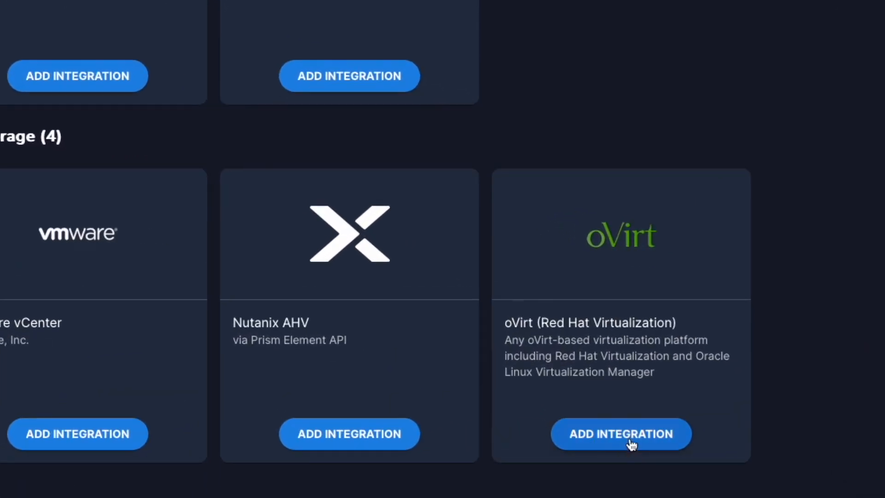
{"action": "left_click", "coordinate": [631, 442]}
Name the oVirt integration lab-ovirt and set its host address to 192.168.2.51.
{"action": "left_click", "coordinate": [511, 147]}
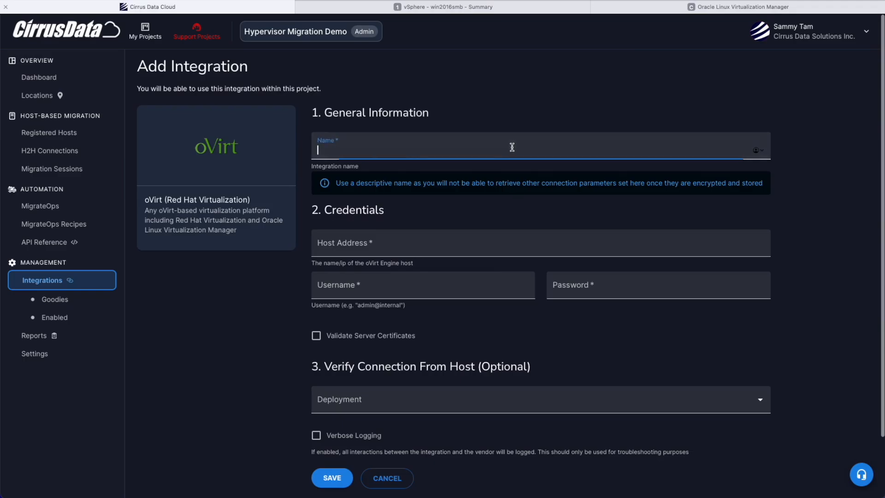
{"action": "scroll", "coordinate": [512, 147], "scroll_direction": "down", "scroll_amount": 1}
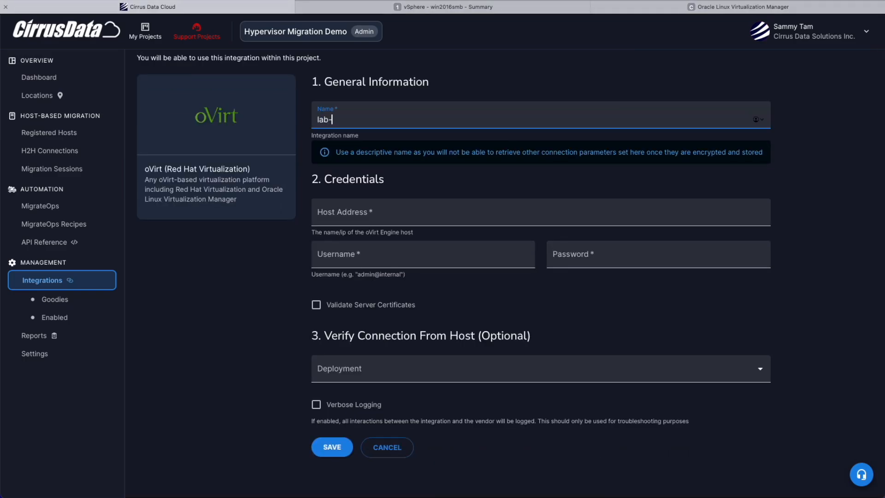
{"action": "left_click", "coordinate": [483, 211]}
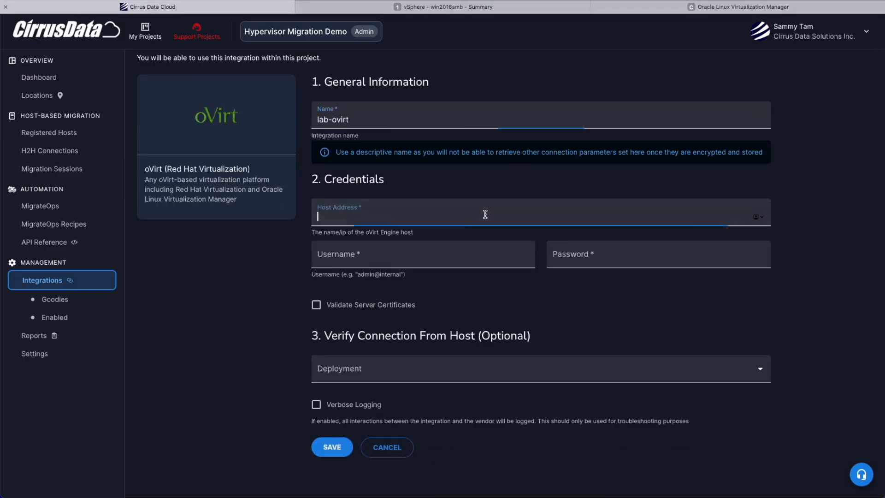
{"action": "type", "text": "192.168.2.51"}
Enter the oVirt engine's administrator username and the account password for the integration.
{"action": "left_click", "coordinate": [489, 256]}
{"action": "type", "text": "admin@internal"}
{"action": "key", "text": "Tab"}
{"action": "type", "text": "•••••••••"}
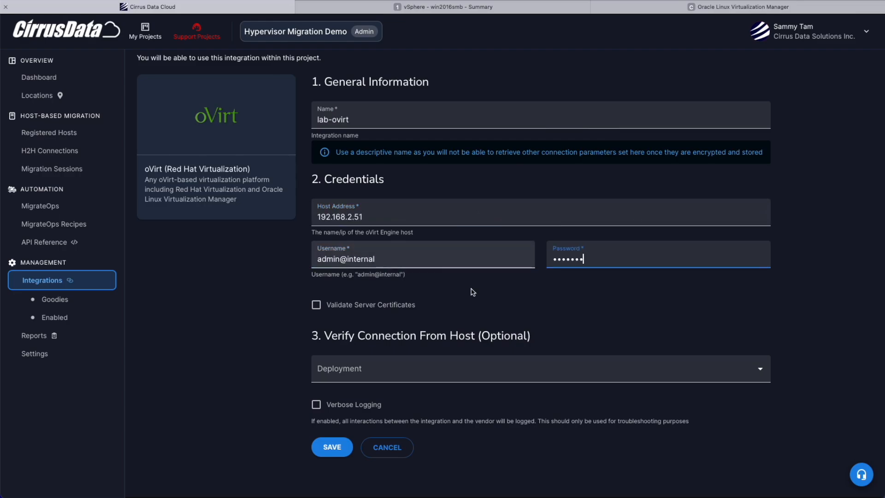
Choose win2016smb as the deployment that verifies the connection, save the integration and dismiss the operation report.
{"action": "left_click", "coordinate": [490, 371]}
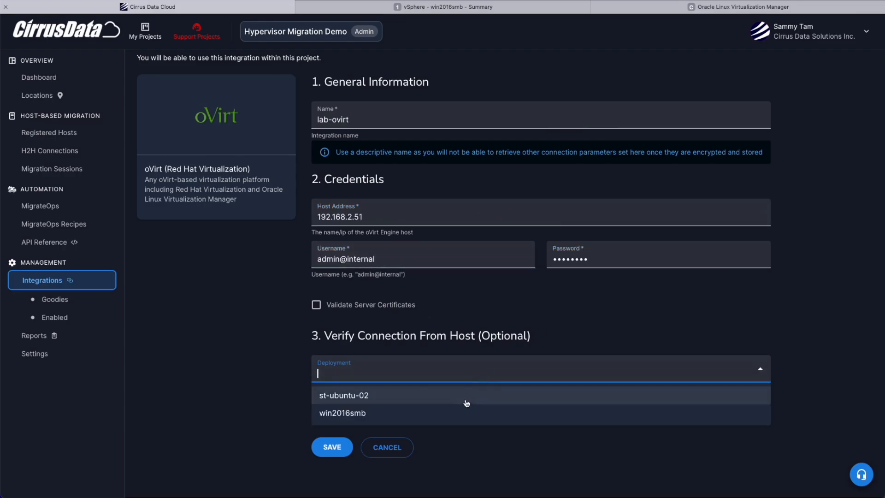
{"action": "left_click", "coordinate": [436, 412]}
{"action": "left_click", "coordinate": [334, 448]}
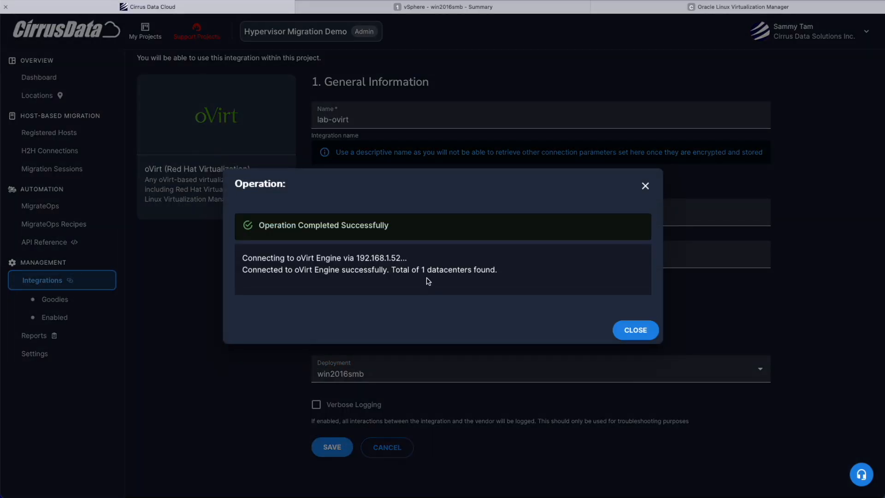
{"action": "left_click", "coordinate": [636, 330]}
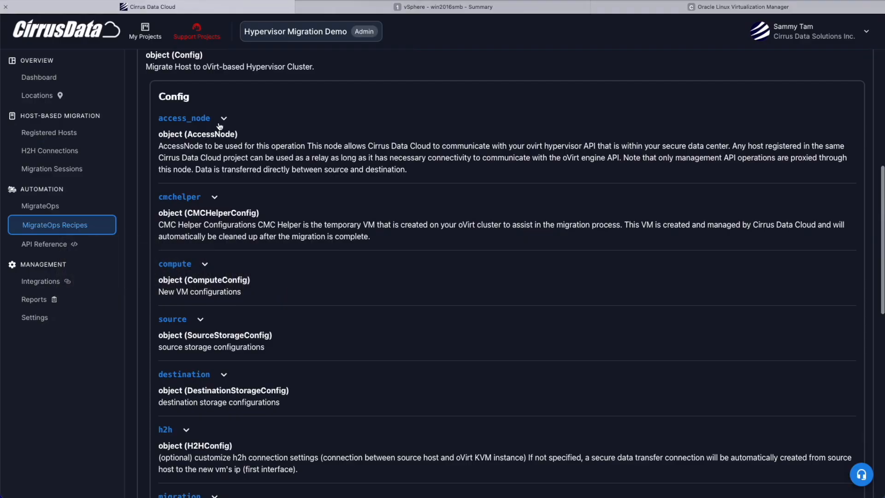
Expand the access_node section of the oVirt recipe reference to review its fields, and collapse it again.
{"action": "left_click", "coordinate": [222, 120]}
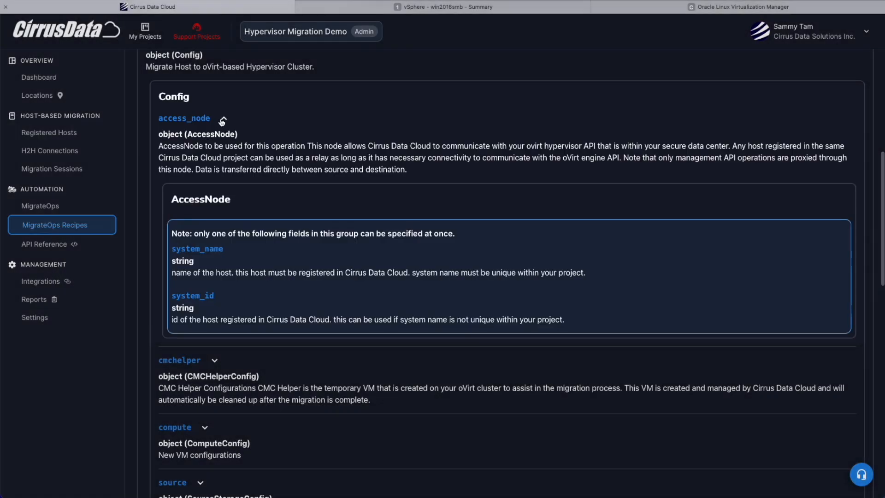
{"action": "left_click", "coordinate": [222, 120]}
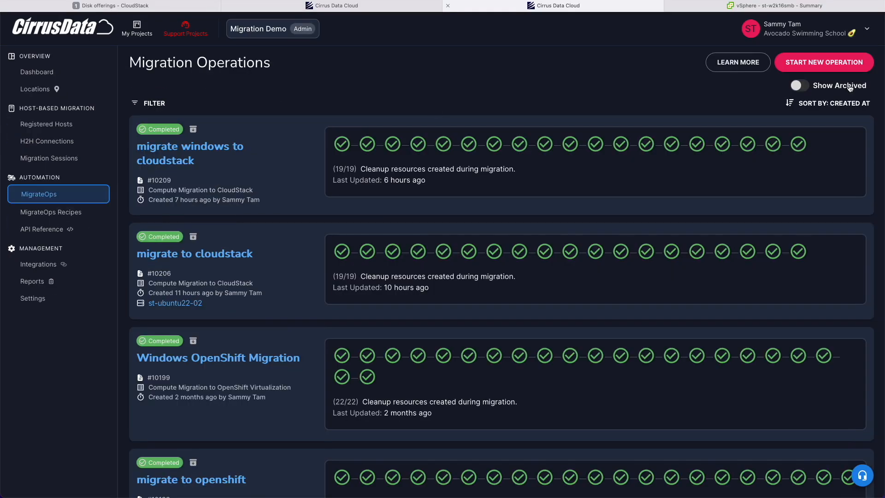
Start a new migration operation in MigrateOps.
{"action": "left_click", "coordinate": [853, 66]}
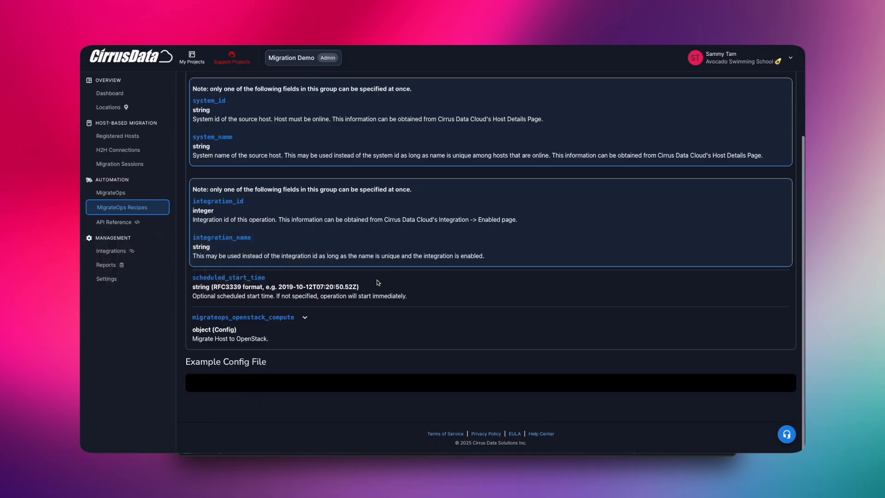
Expand the migrateops_openstack_compute configuration in the recipe reference and look through its fields.
{"action": "left_click", "coordinate": [277, 318]}
{"action": "scroll", "coordinate": [276, 321], "scroll_direction": "down", "scroll_amount": 6}
{"action": "double_click", "coordinate": [219, 110]}
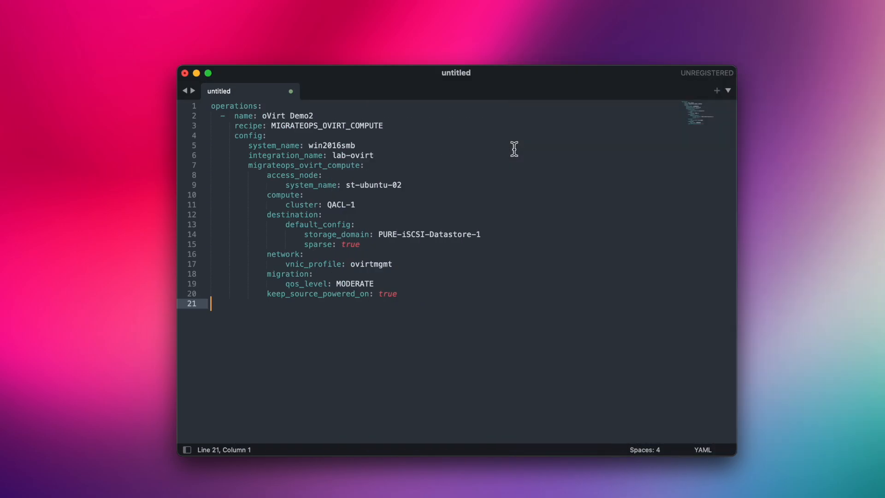
Go through the YAML configuration's operation name, recipe, source system name, integration name and access node lines in the text editor.
{"action": "left_click", "coordinate": [356, 112]}
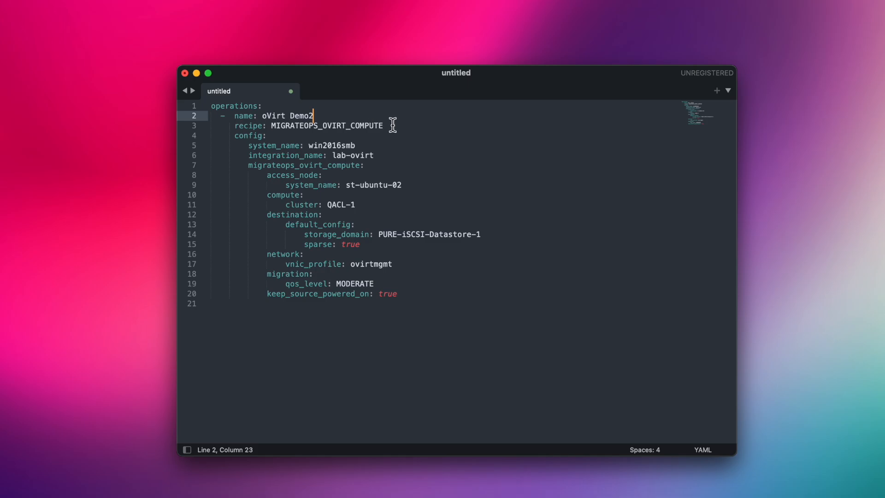
{"action": "left_click", "coordinate": [400, 128]}
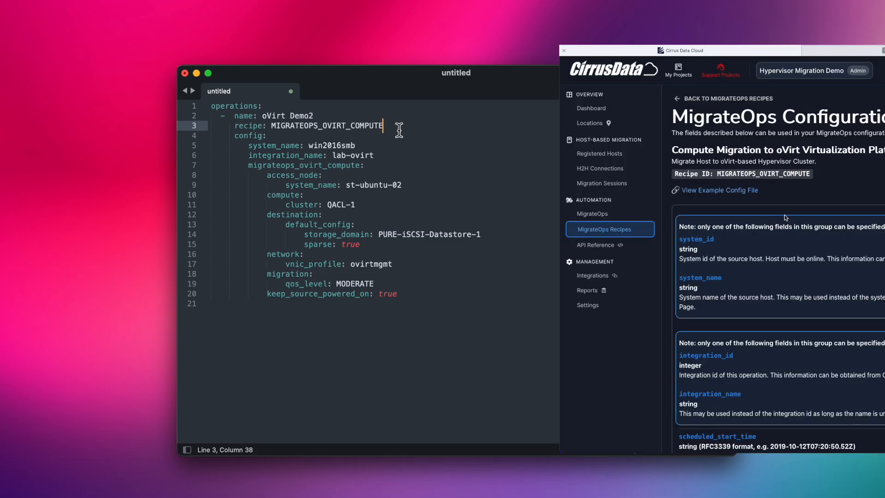
{"action": "left_click", "coordinate": [383, 146]}
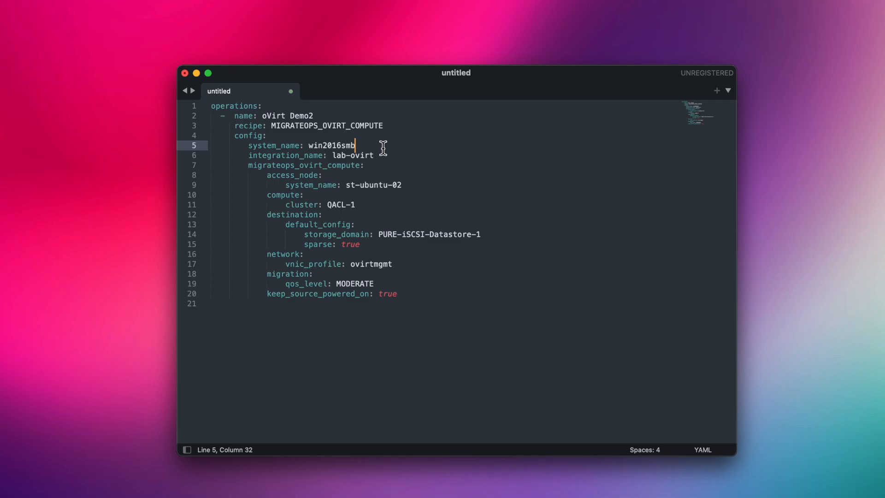
{"action": "left_click", "coordinate": [388, 156]}
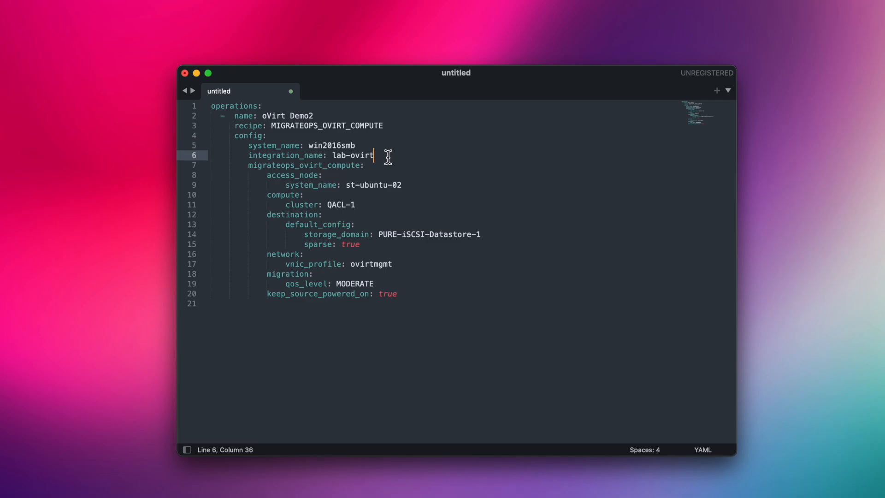
{"action": "left_click", "coordinate": [409, 186]}
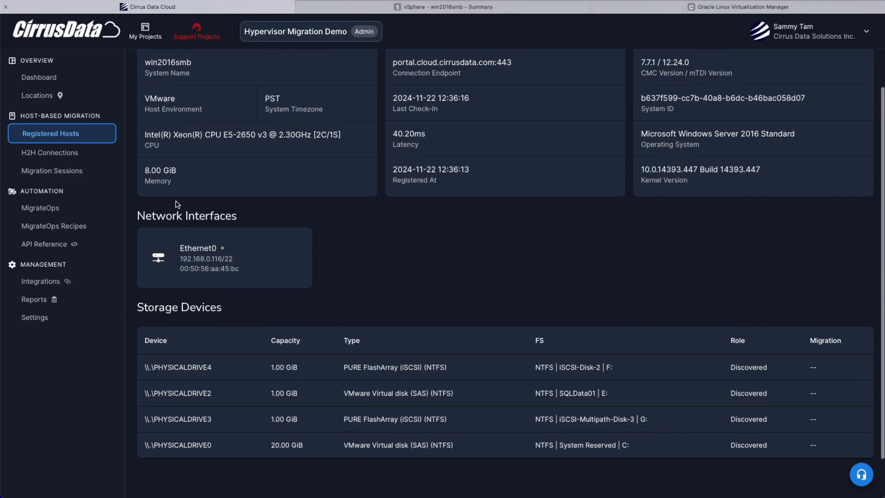
Check the memory size and CPU core count in the registered host details of win2016smb in Cirrus Data Cloud.
{"action": "left_click_drag", "start_coordinate": [177, 179], "coordinate": [148, 171]}
{"action": "left_click", "coordinate": [148, 171]}
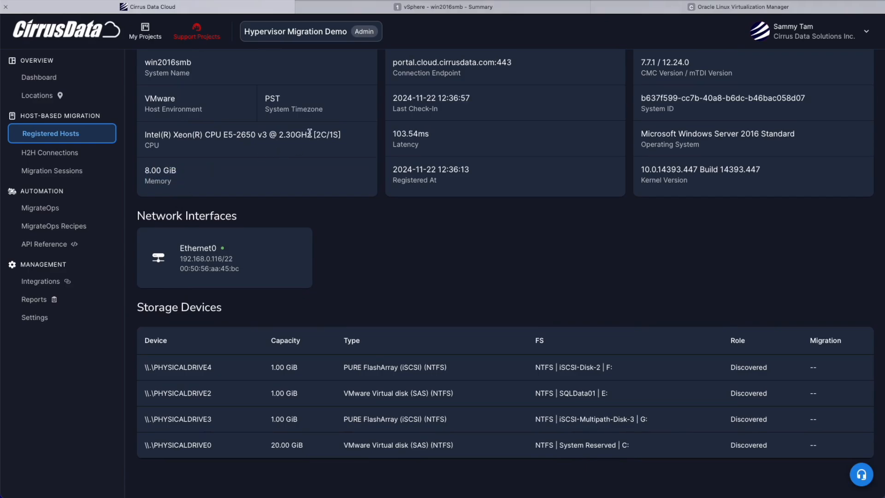
{"action": "left_click_drag", "start_coordinate": [316, 134], "coordinate": [325, 137]}
{"action": "left_click", "coordinate": [332, 137]}
{"action": "left_click", "coordinate": [325, 137]}
{"action": "scroll", "coordinate": [191, 146], "scroll_direction": "up", "scroll_amount": 1}
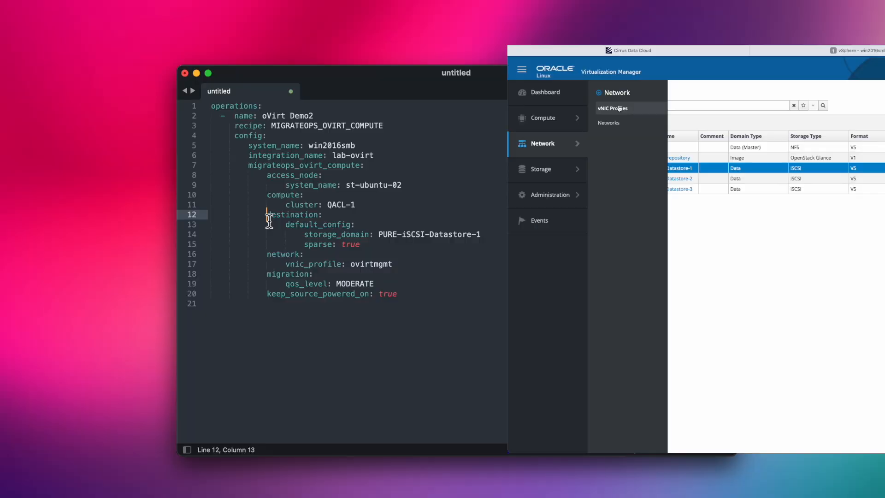
Open the vNIC profiles list in Oracle Linux Virtualization Manager to compare it with the configuration's network section.
{"action": "left_click", "coordinate": [608, 109]}
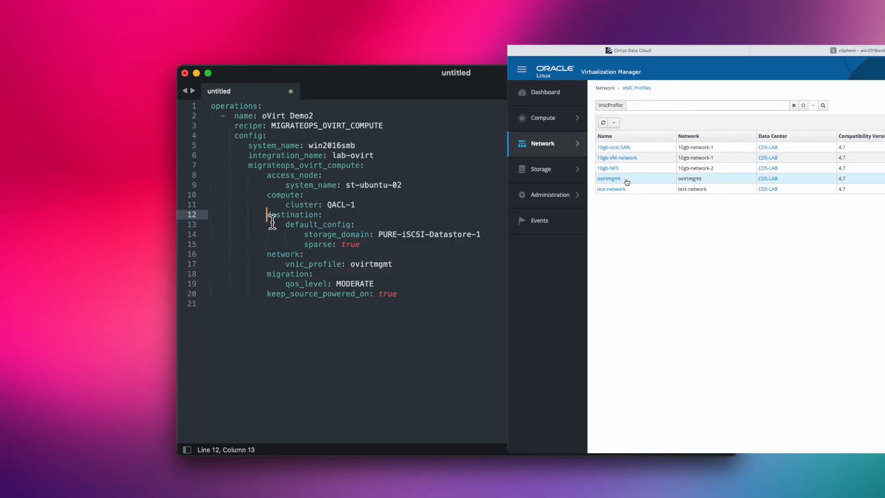
Compare the vnic_profile value ovirtmgmt in the YAML configuration with the profile names in Oracle Linux Virtualization Manager.
{"action": "left_click", "coordinate": [395, 265]}
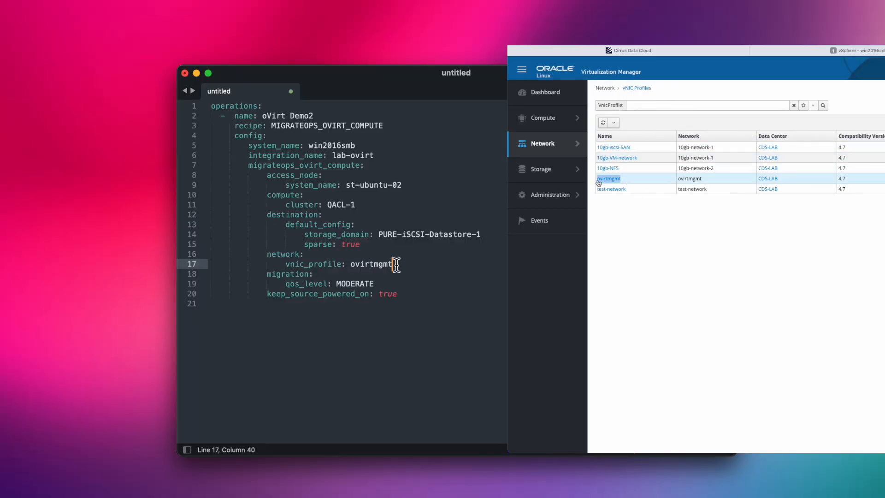
{"action": "left_click_drag", "start_coordinate": [648, 168], "coordinate": [721, 166]}
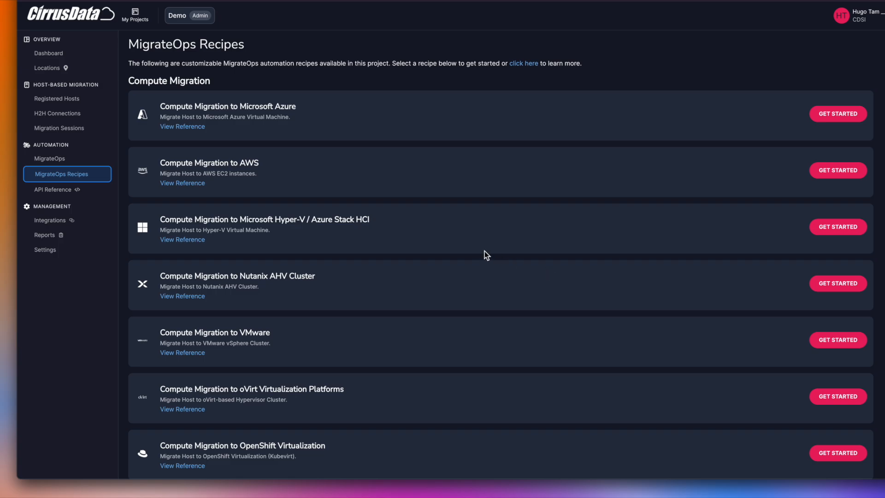
Look through the compute, local and other migration recipes available in MigrateOps Recipes.
{"action": "scroll", "coordinate": [485, 251], "scroll_direction": "down", "scroll_amount": 8}
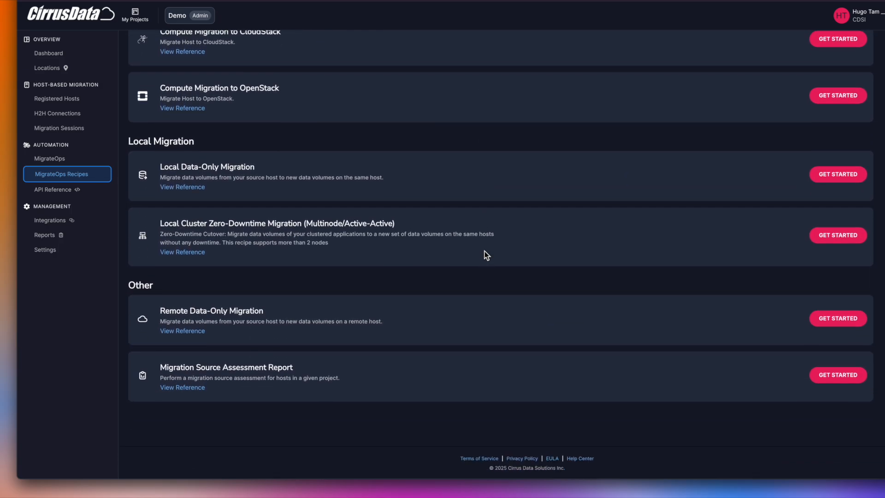
{"action": "scroll", "coordinate": [485, 251], "scroll_direction": "up", "scroll_amount": 7}
{"action": "scroll", "coordinate": [484, 253], "scroll_direction": "up", "scroll_amount": 3}
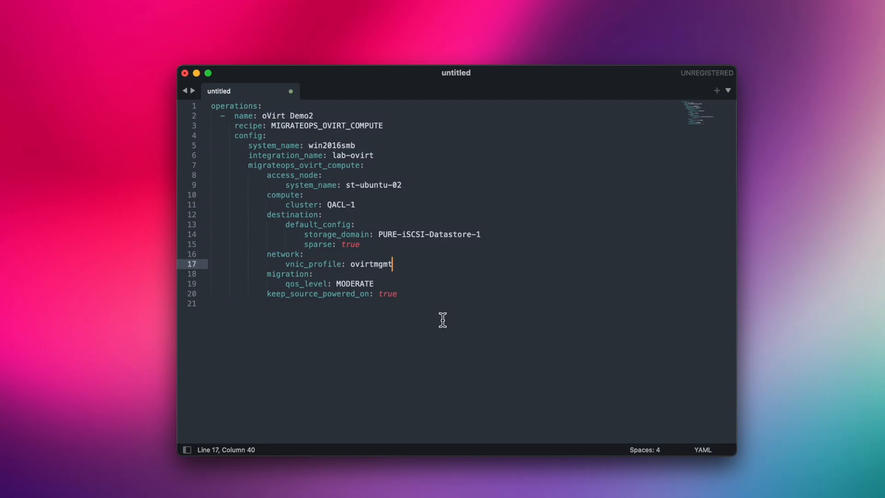
Try adding five copies of the oVirt Demo2 operation below the existing block in the YAML text, and remove them.
{"action": "left_click_drag", "start_coordinate": [451, 312], "coordinate": [211, 101]}
{"action": "left_click", "coordinate": [346, 317]}
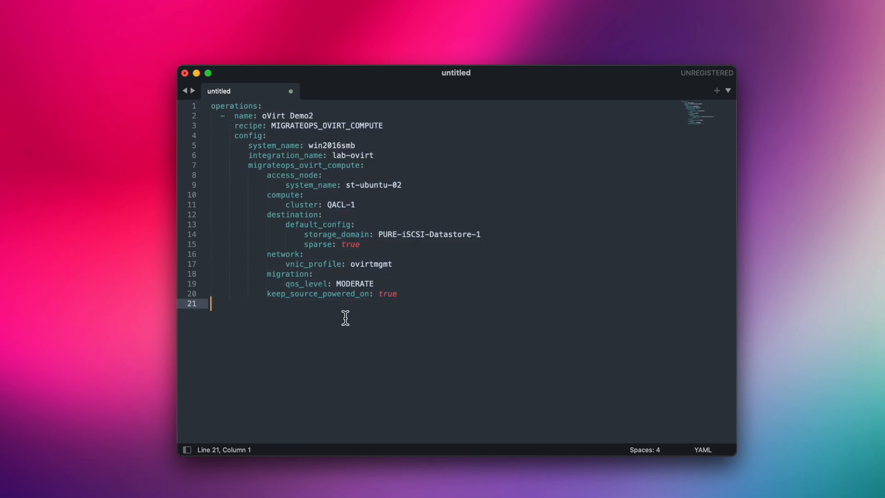
{"action": "key", "text": "super+v"}
{"action": "key", "text": "super+v"}
{"action": "key", "text": "super+v"}
{"action": "key", "text": "super+v"}
{"action": "key", "text": "super+v"}
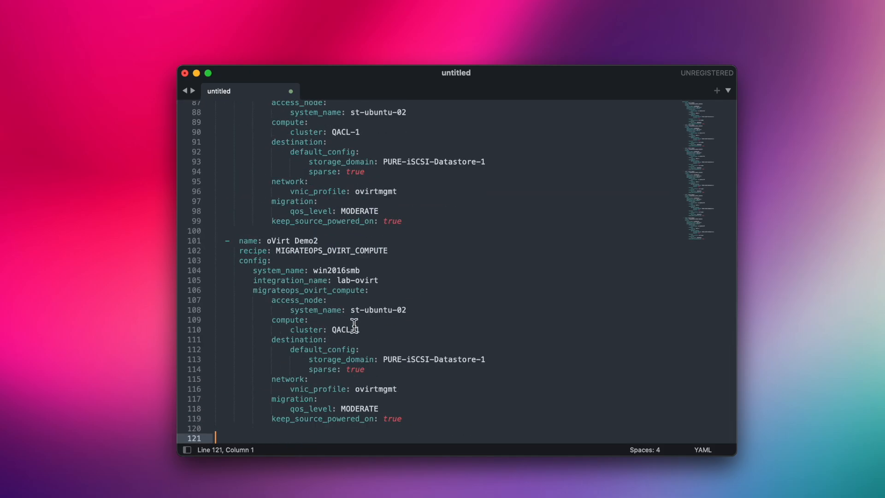
{"action": "left_click_drag", "start_coordinate": [460, 436], "coordinate": [215, 304]}
{"action": "key", "text": "BackSpace"}
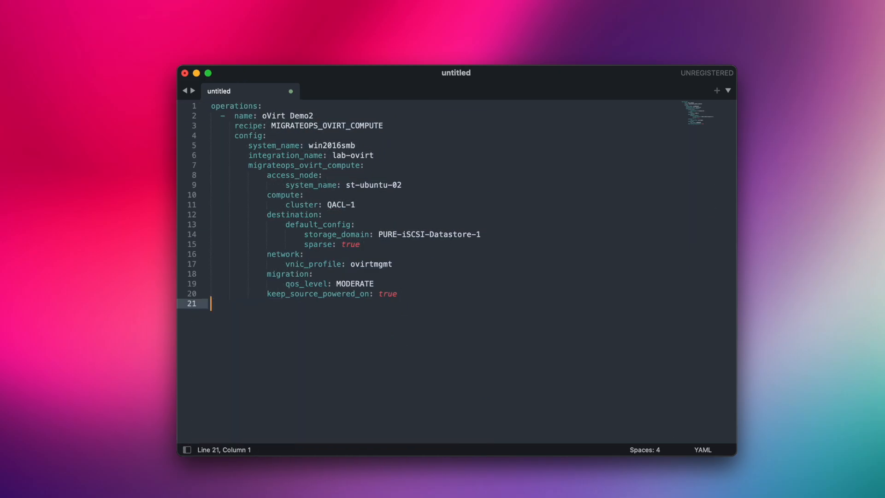
Load the oVirt Demo2 YAML configuration file into MigrateOps, create the operation and open its details.
{"action": "left_click_drag", "start_coordinate": [456, 297], "coordinate": [208, 96]}
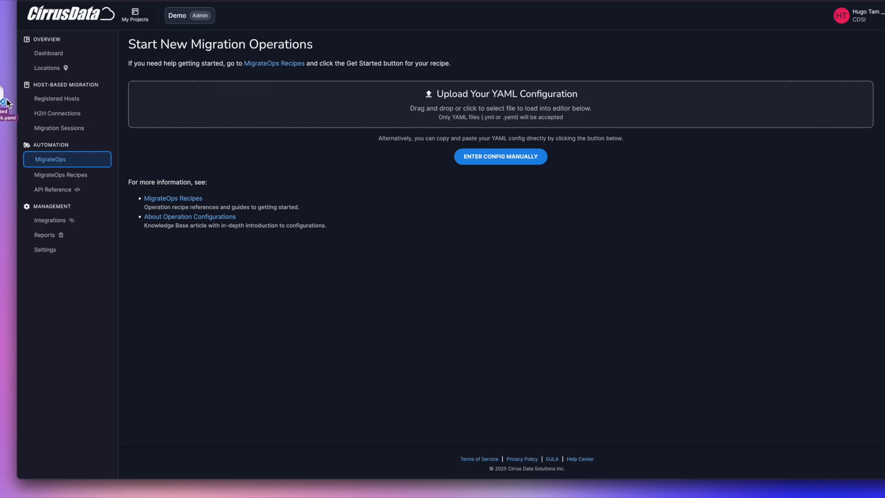
{"action": "left_click_drag", "start_coordinate": [6, 102], "coordinate": [376, 117]}
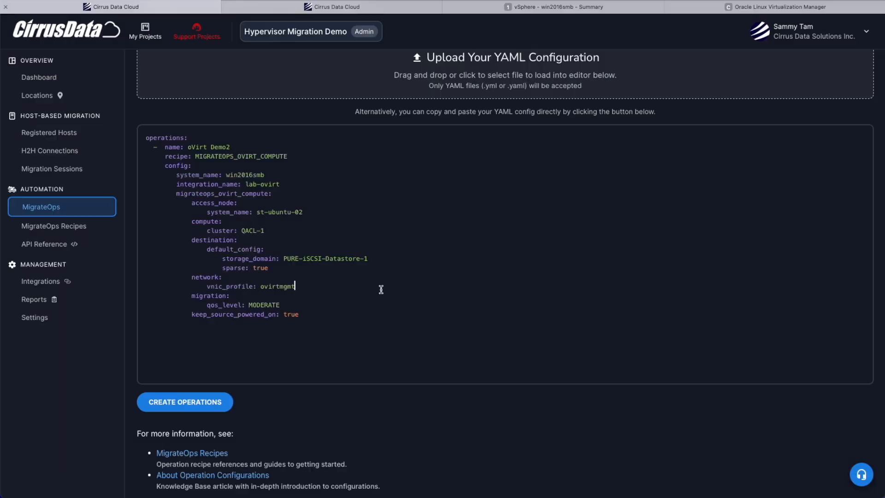
{"action": "left_click", "coordinate": [228, 401]}
{"action": "left_click", "coordinate": [202, 160]}
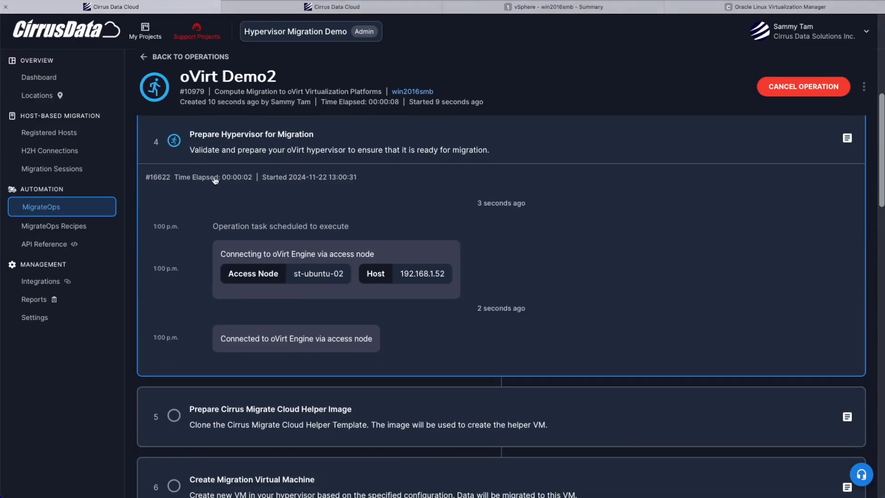
Review the validation and preparation tasks of oVirt Demo2, including the Prepare Hypervisor for Migration log.
{"action": "scroll", "coordinate": [249, 236], "scroll_direction": "up", "scroll_amount": 3}
{"action": "scroll", "coordinate": [250, 236], "scroll_direction": "up", "scroll_amount": 4}
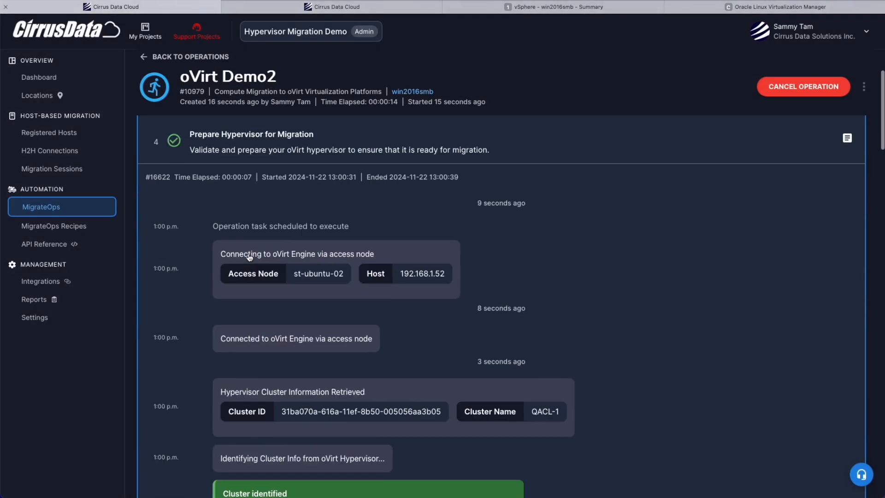
{"action": "scroll", "coordinate": [282, 246], "scroll_direction": "up", "scroll_amount": 6}
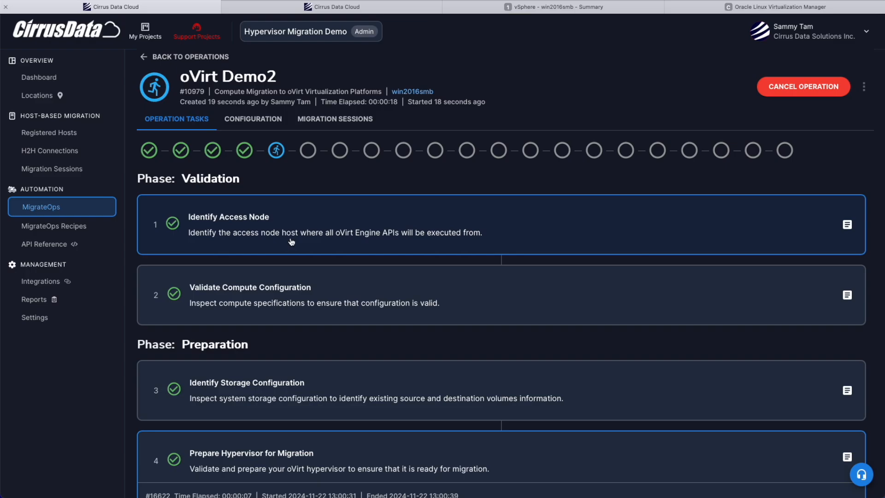
{"action": "scroll", "coordinate": [288, 254], "scroll_direction": "down", "scroll_amount": 1}
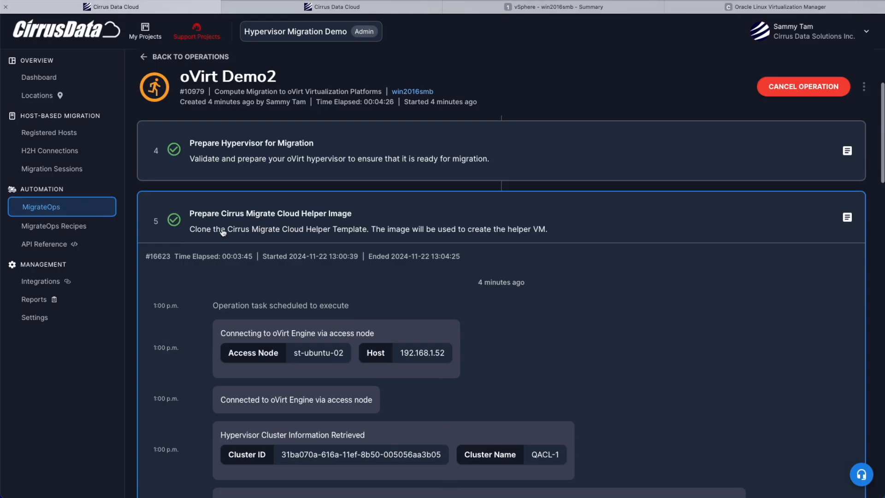
Check the helper VM's cores per socket, CPU count and memory in the Create Migration Virtual Machine task log.
{"action": "scroll", "coordinate": [223, 249], "scroll_direction": "down", "scroll_amount": 5}
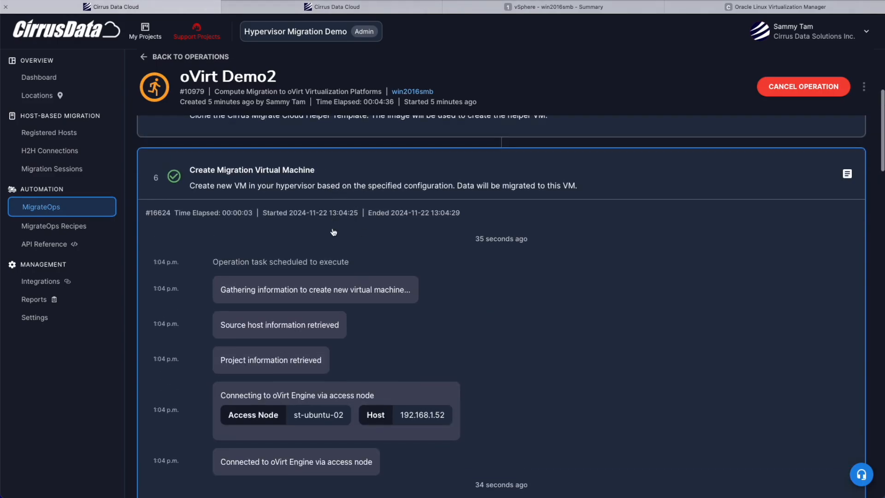
{"action": "scroll", "coordinate": [330, 231], "scroll_direction": "down", "scroll_amount": 4}
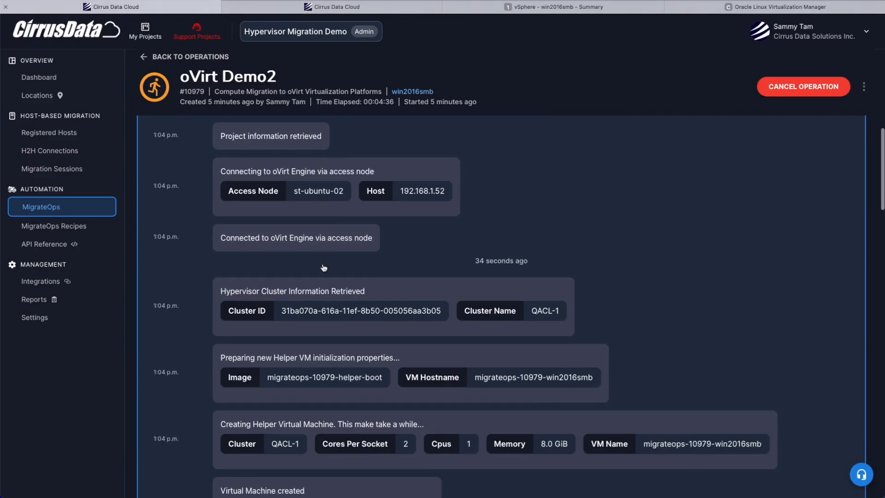
{"action": "scroll", "coordinate": [324, 267], "scroll_direction": "down", "scroll_amount": 2}
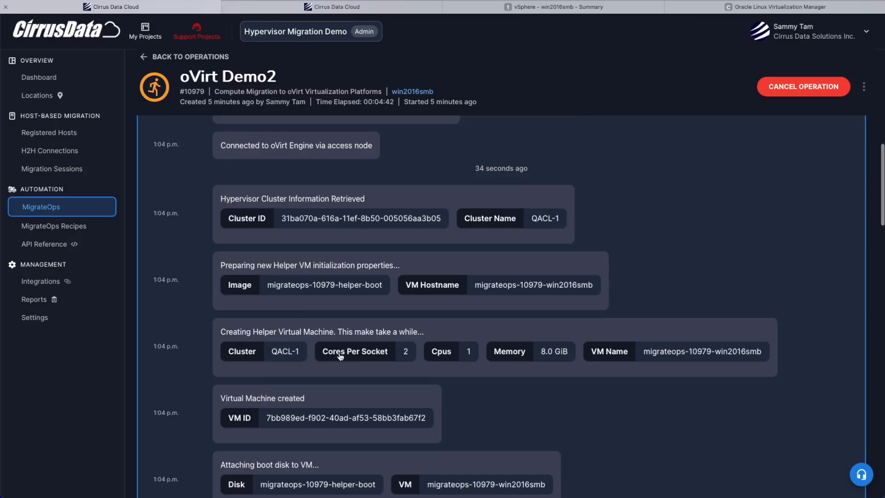
{"action": "left_click_drag", "start_coordinate": [323, 354], "coordinate": [568, 358]}
{"action": "left_click", "coordinate": [577, 358]}
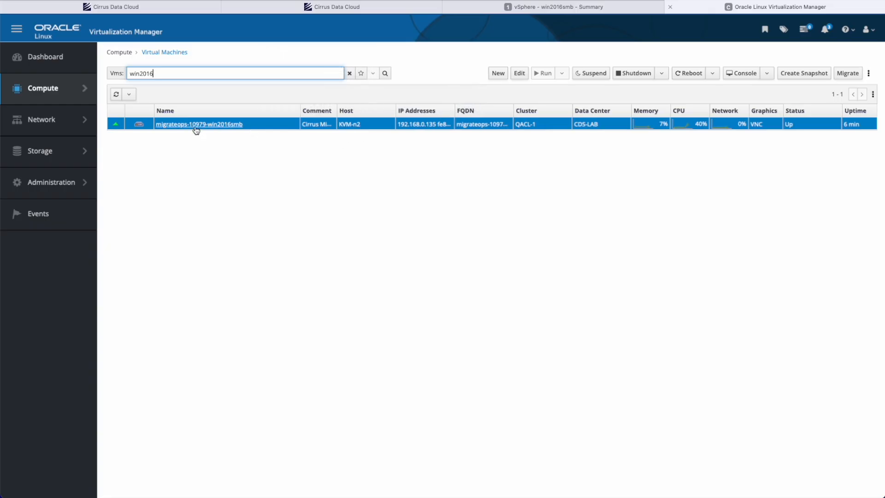
Match the helper VM in Oracle Linux Virtualization Manager to the operation number, and check win2016smb's hardware summary in vSphere.
{"action": "left_click", "coordinate": [113, 10]}
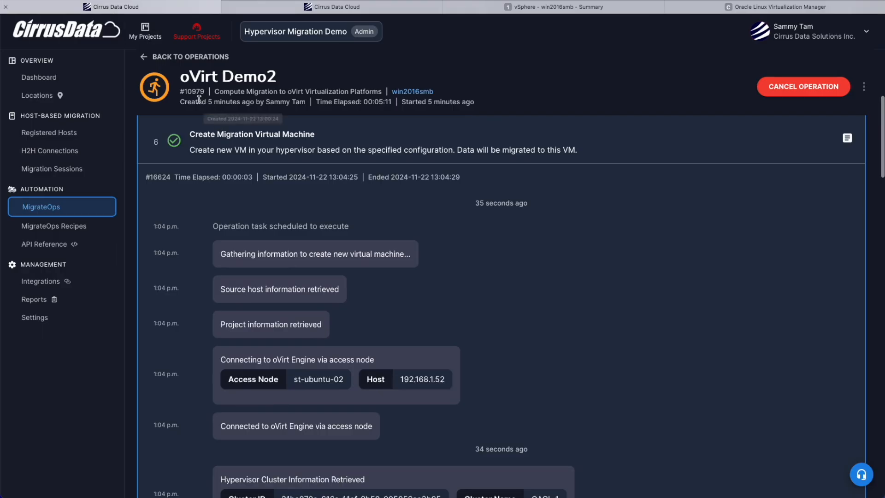
{"action": "left_click", "coordinate": [720, 6]}
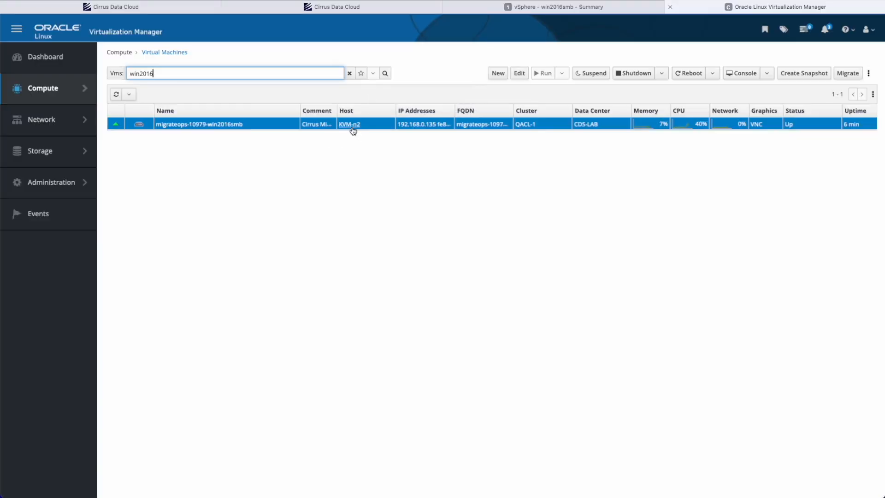
{"action": "left_click", "coordinate": [208, 125]}
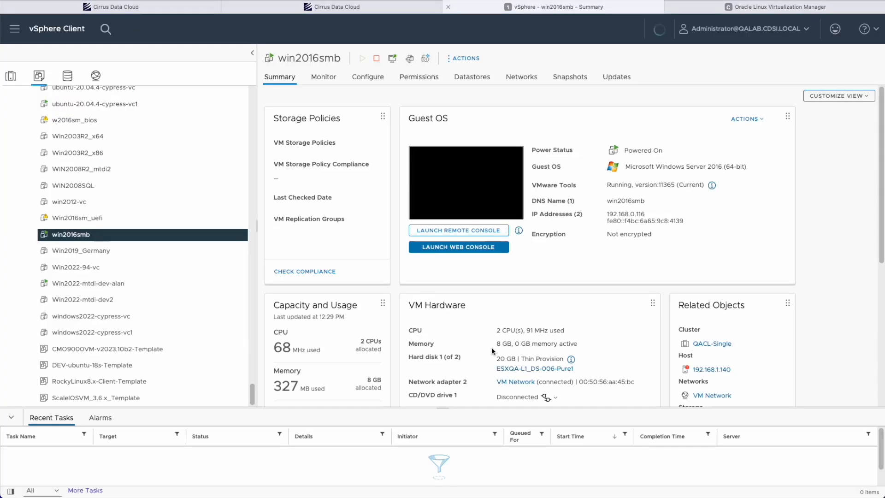
{"action": "scroll", "coordinate": [493, 351], "scroll_direction": "down", "scroll_amount": 1}
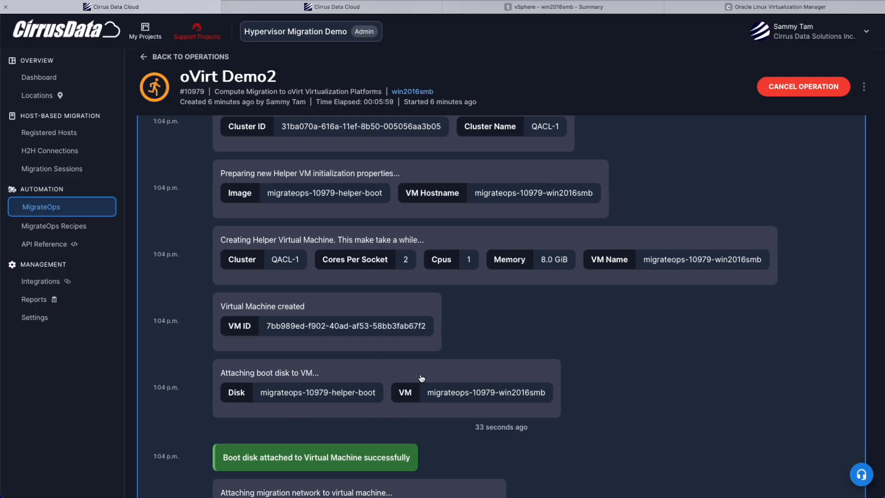
Read the boot disk, migration network and power-on entries in the rest of the Create Migration Virtual Machine log.
{"action": "scroll", "coordinate": [419, 378], "scroll_direction": "down", "scroll_amount": 3}
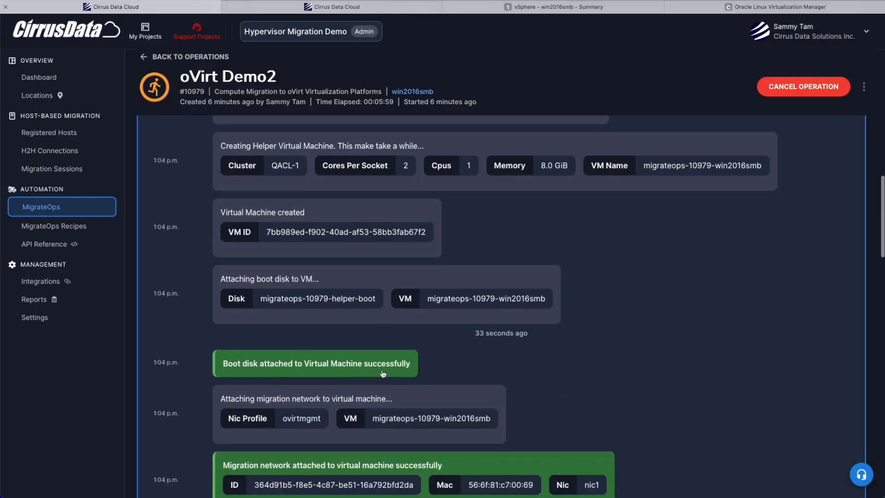
{"action": "scroll", "coordinate": [239, 372], "scroll_direction": "down", "scroll_amount": 5}
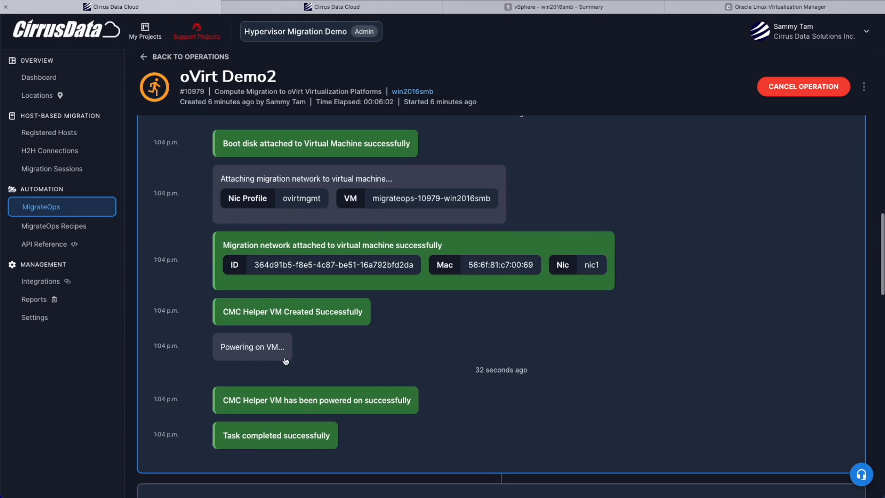
{"action": "scroll", "coordinate": [286, 361], "scroll_direction": "down", "scroll_amount": 5}
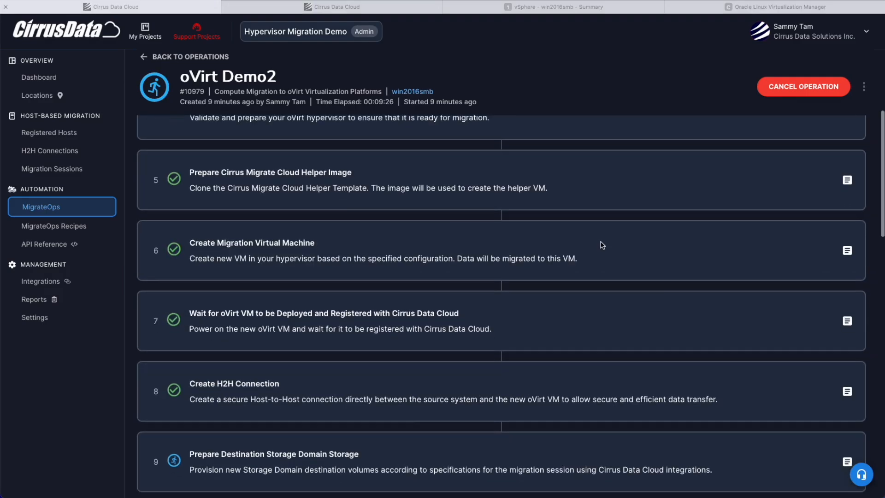
Expand the Prepare Destination Storage Domain Storage task and review its volume allocation log.
{"action": "scroll", "coordinate": [602, 244], "scroll_direction": "down", "scroll_amount": 2}
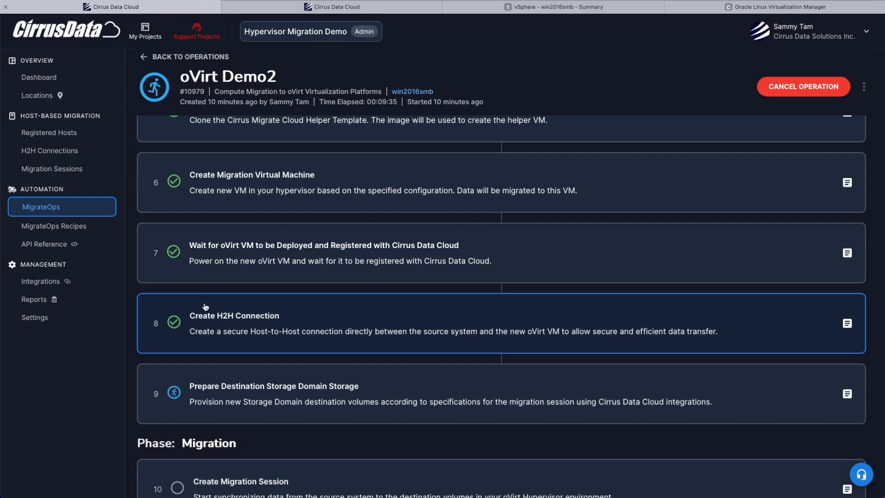
{"action": "scroll", "coordinate": [276, 304], "scroll_direction": "down", "scroll_amount": 2}
{"action": "left_click", "coordinate": [277, 298]}
{"action": "scroll", "coordinate": [279, 304], "scroll_direction": "down", "scroll_amount": 4}
{"action": "scroll", "coordinate": [279, 307], "scroll_direction": "down", "scroll_amount": 8}
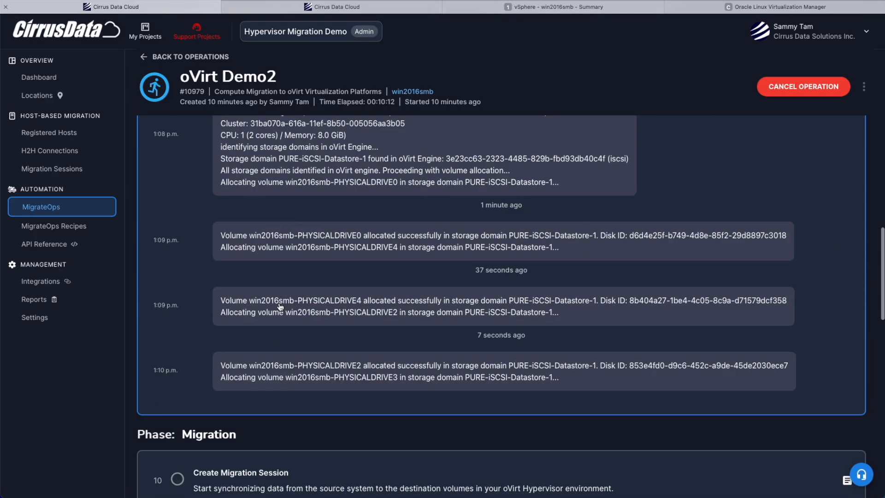
{"action": "scroll", "coordinate": [279, 307], "scroll_direction": "up", "scroll_amount": 14}
{"action": "left_click", "coordinate": [267, 374]}
{"action": "scroll", "coordinate": [268, 374], "scroll_direction": "down", "scroll_amount": 1}
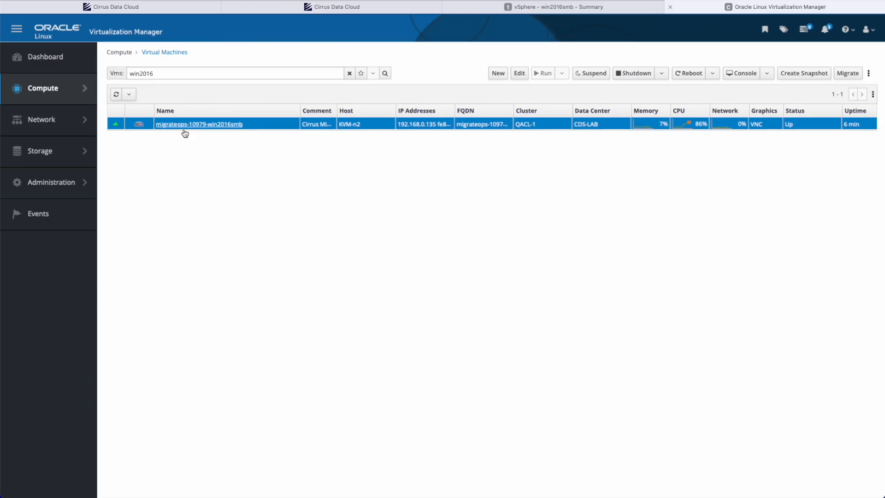
Open the disks of migrateops-10979-win2016smb in Oracle Linux Virtualization Manager and widen the Alias column.
{"action": "left_click", "coordinate": [184, 123]}
{"action": "left_click", "coordinate": [232, 88]}
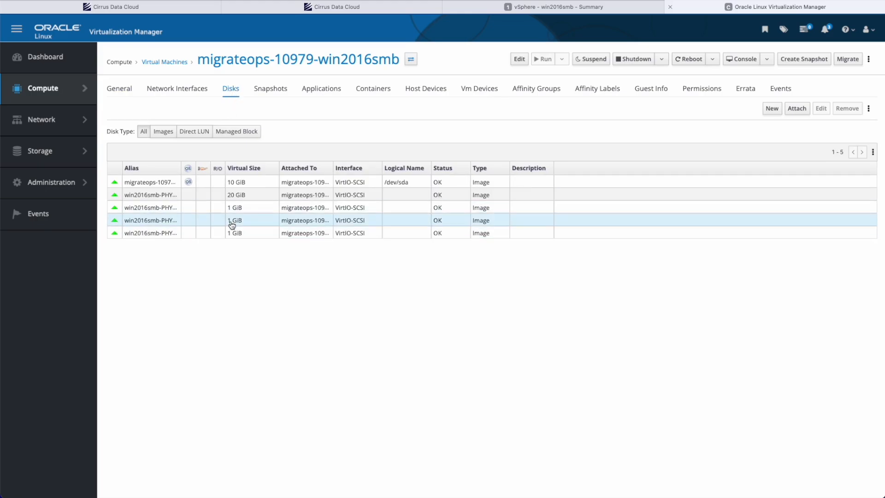
{"action": "left_click_drag", "start_coordinate": [180, 169], "coordinate": [216, 169]}
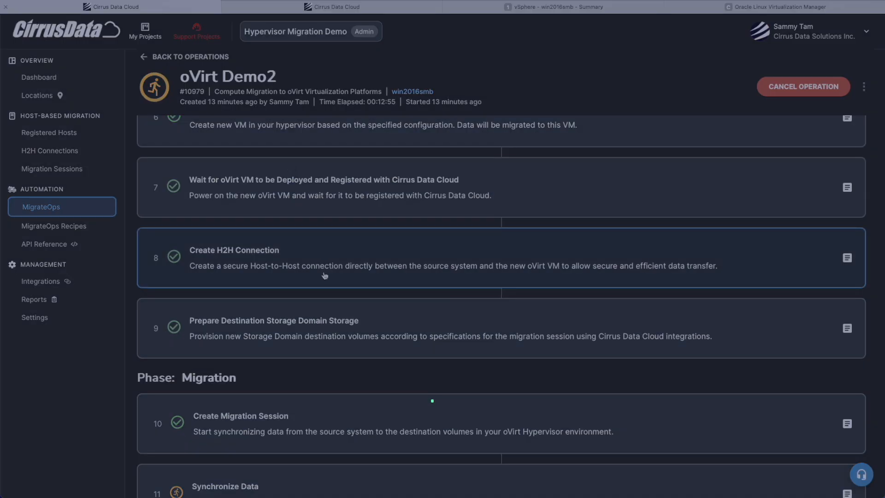
Check the Synchronize Data task's log in the migration phase of oVirt Demo2, and collapse it again.
{"action": "scroll", "coordinate": [325, 278], "scroll_direction": "down", "scroll_amount": 5}
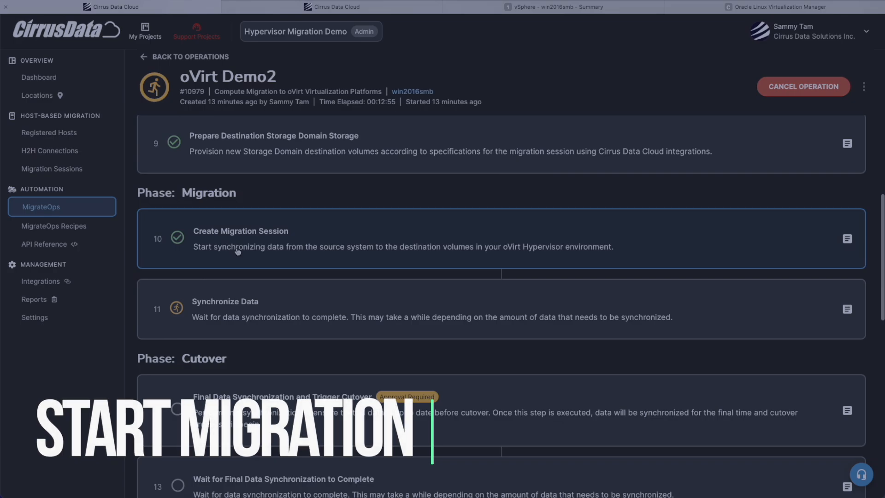
{"action": "left_click", "coordinate": [282, 309]}
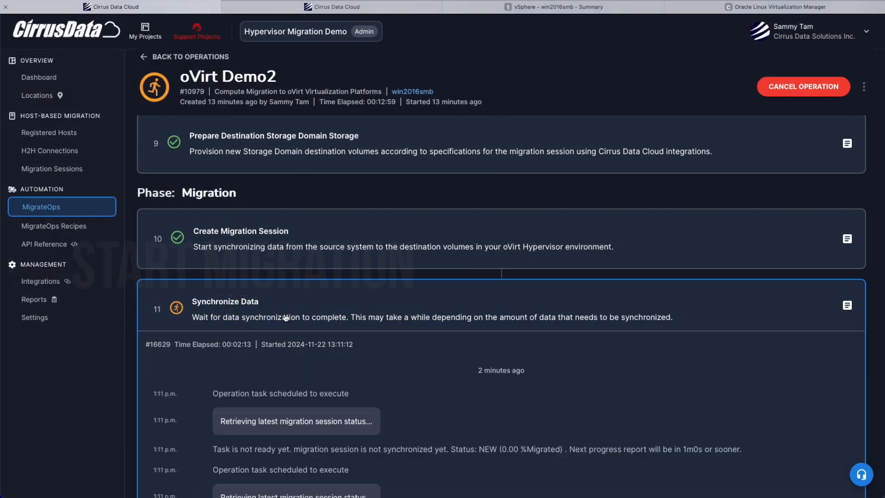
{"action": "left_click", "coordinate": [298, 289]}
{"action": "scroll", "coordinate": [313, 208], "scroll_direction": "up", "scroll_amount": 10}
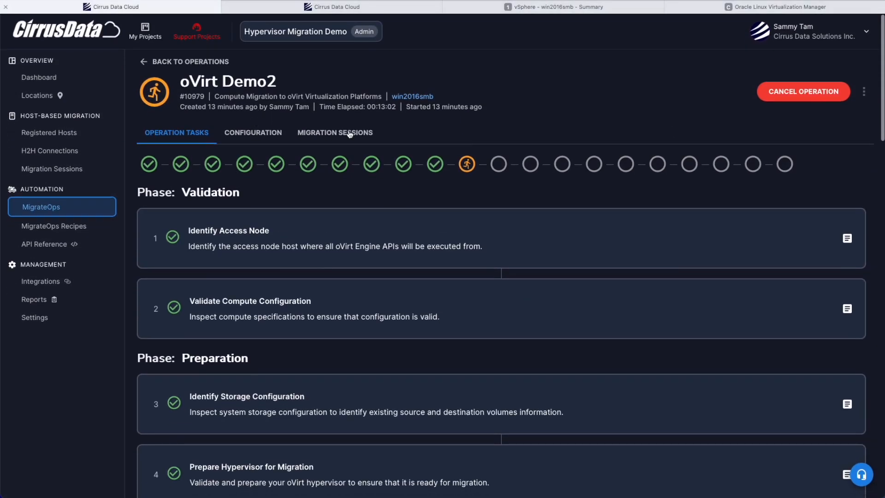
Open the operation's migration session, check its volumes' synchronization progress and open the chart for the NTFS (C:) volume.
{"action": "left_click", "coordinate": [358, 133]}
{"action": "left_click", "coordinate": [152, 218]}
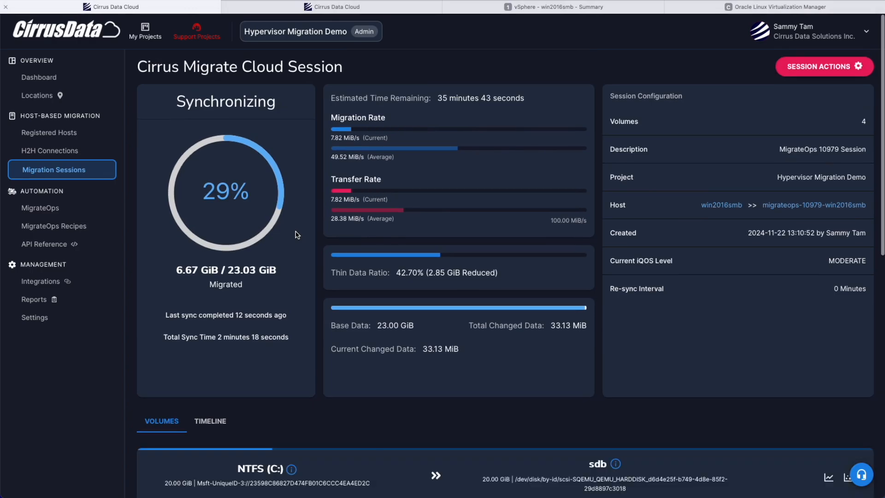
{"action": "scroll", "coordinate": [351, 193], "scroll_direction": "down", "scroll_amount": 6}
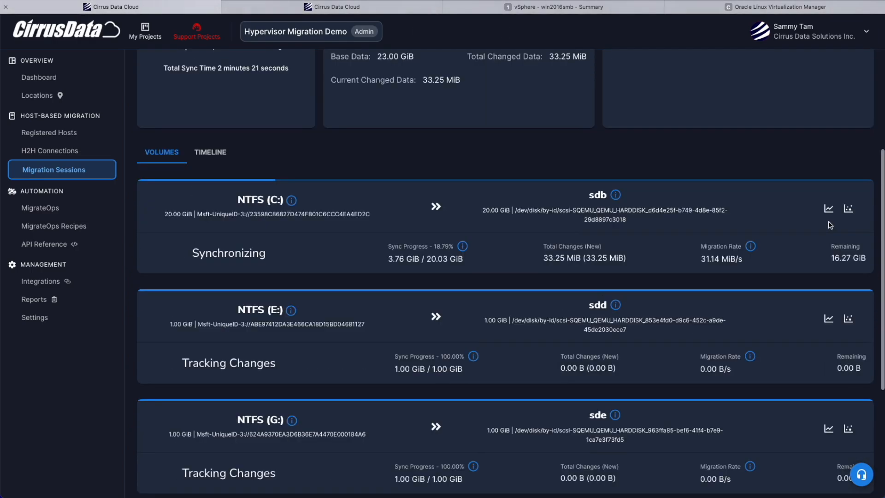
{"action": "left_click", "coordinate": [848, 209]}
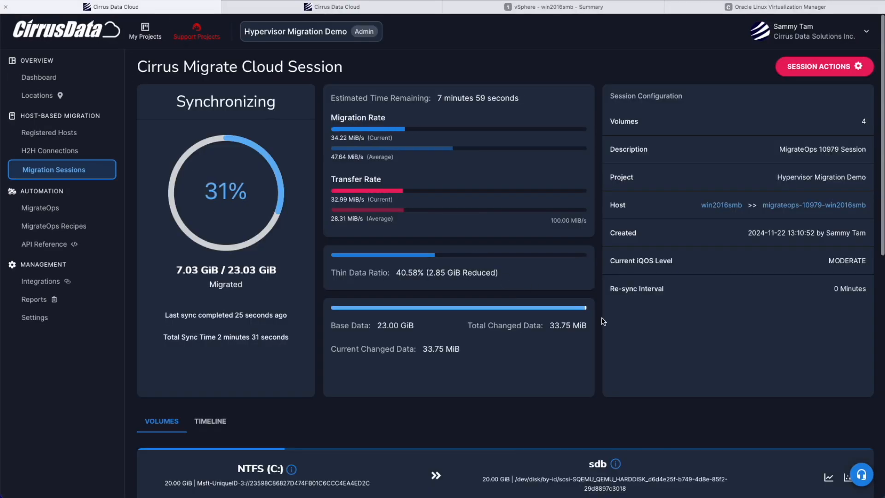
View the Changed Data Map of the NTFS (C:) volume in the migration session and close it.
{"action": "scroll", "coordinate": [853, 148], "scroll_direction": "down", "scroll_amount": 5}
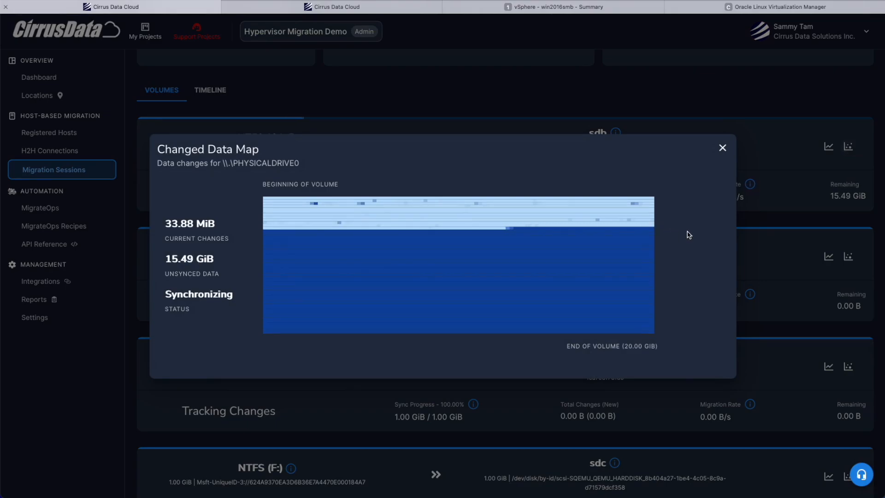
{"action": "left_click", "coordinate": [722, 148]}
{"action": "scroll", "coordinate": [424, 289], "scroll_direction": "up", "scroll_amount": 5}
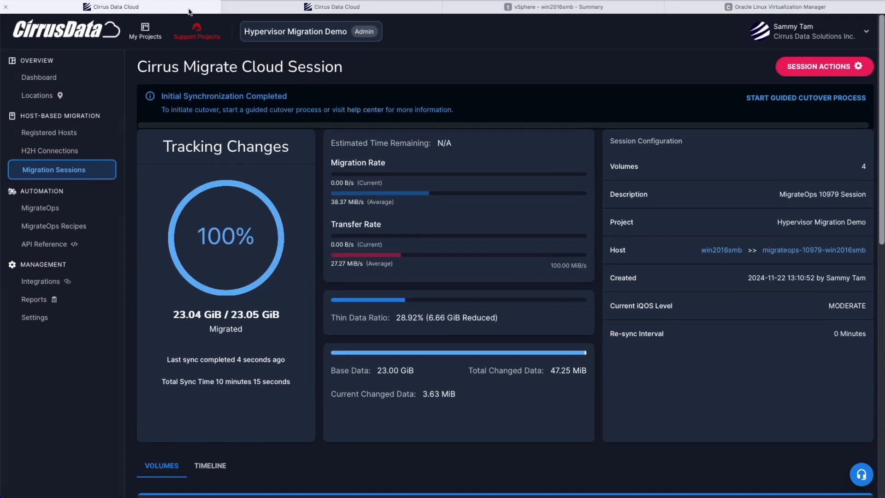
Open the oVirt Demo2 operation in MigrateOps and expand its Final Data Synchronization and Trigger Cutover task.
{"action": "left_click", "coordinate": [41, 207]}
{"action": "left_click", "coordinate": [174, 152]}
{"action": "scroll", "coordinate": [393, 278], "scroll_direction": "down", "scroll_amount": 10}
{"action": "scroll", "coordinate": [393, 278], "scroll_direction": "down", "scroll_amount": 10}
{"action": "left_click", "coordinate": [329, 241]}
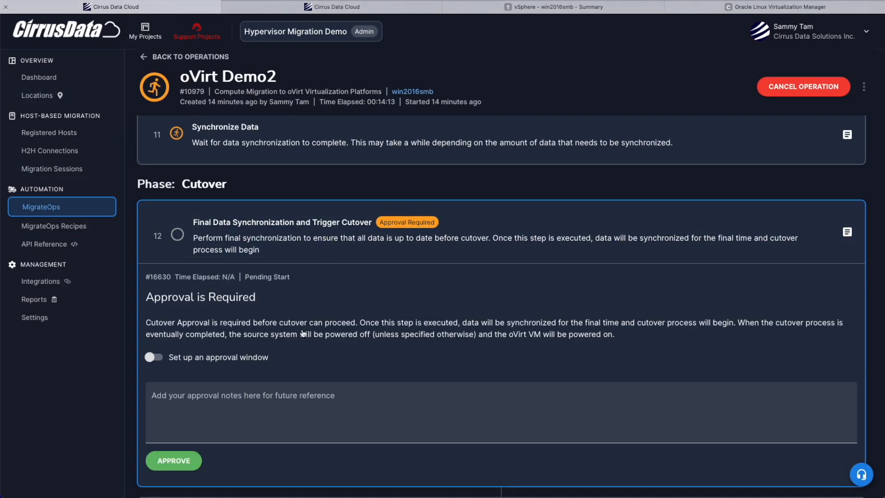
Approve the Final Data Synchronization and Trigger Cutover task without notes or an approval window.
{"action": "scroll", "coordinate": [309, 325], "scroll_direction": "down", "scroll_amount": 1}
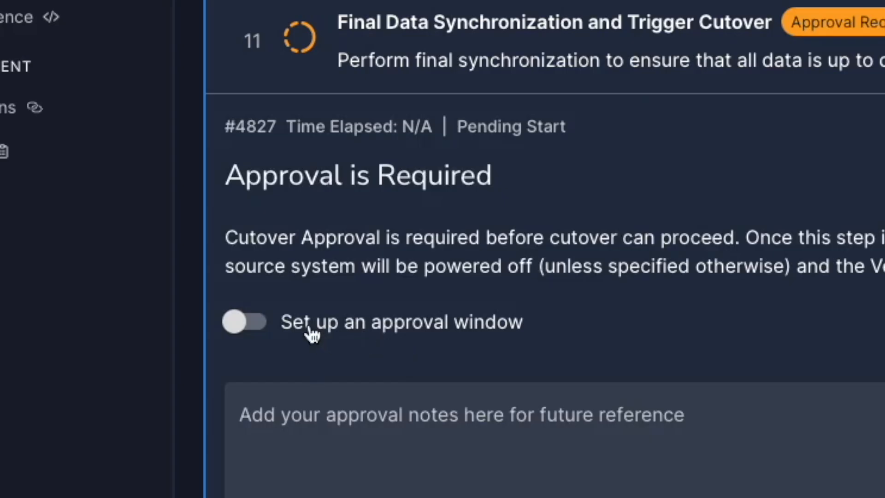
{"action": "left_click", "coordinate": [310, 328]}
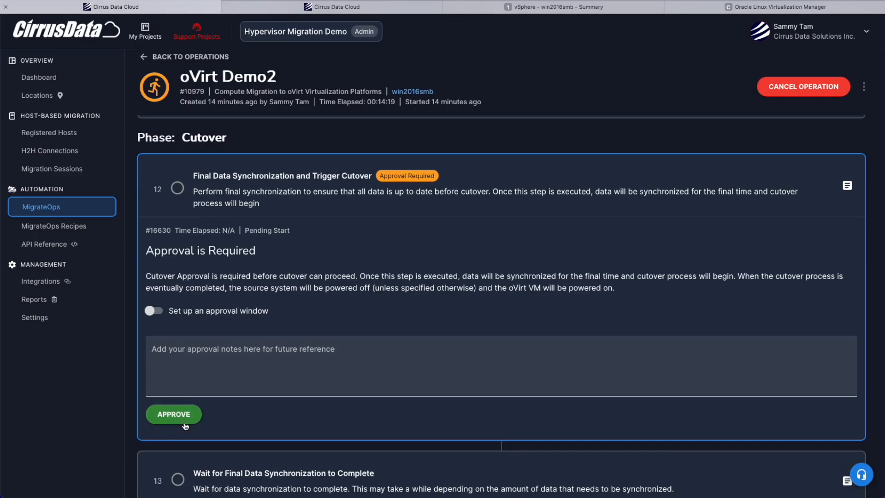
{"action": "left_click", "coordinate": [184, 421]}
{"action": "left_click", "coordinate": [570, 289]}
{"action": "scroll", "coordinate": [575, 292], "scroll_direction": "up", "scroll_amount": 3}
{"action": "scroll", "coordinate": [575, 291], "scroll_direction": "down", "scroll_amount": 1}
{"action": "left_click", "coordinate": [584, 272]}
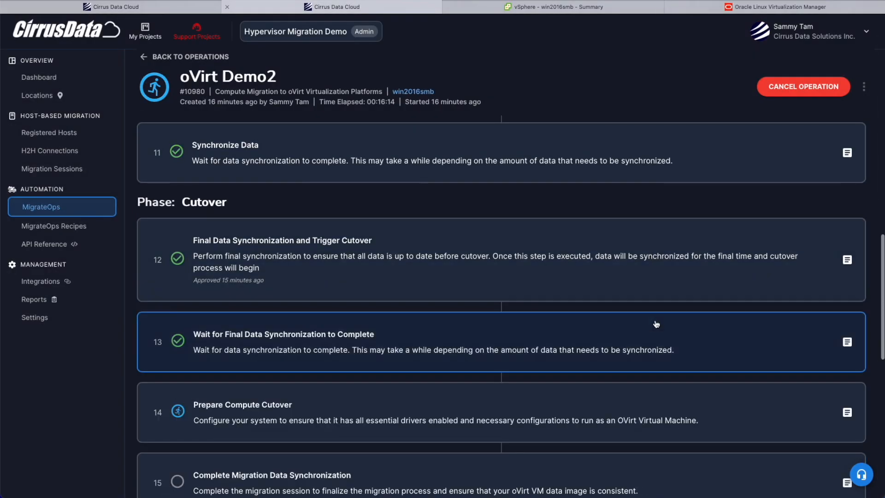
Expand the Prepare Compute Cutover task of oVirt Demo2 and review its log of the KVM VirtIO driver installation.
{"action": "scroll", "coordinate": [656, 324], "scroll_direction": "down", "scroll_amount": 4}
{"action": "left_click", "coordinate": [684, 247]}
{"action": "scroll", "coordinate": [683, 246], "scroll_direction": "down", "scroll_amount": 5}
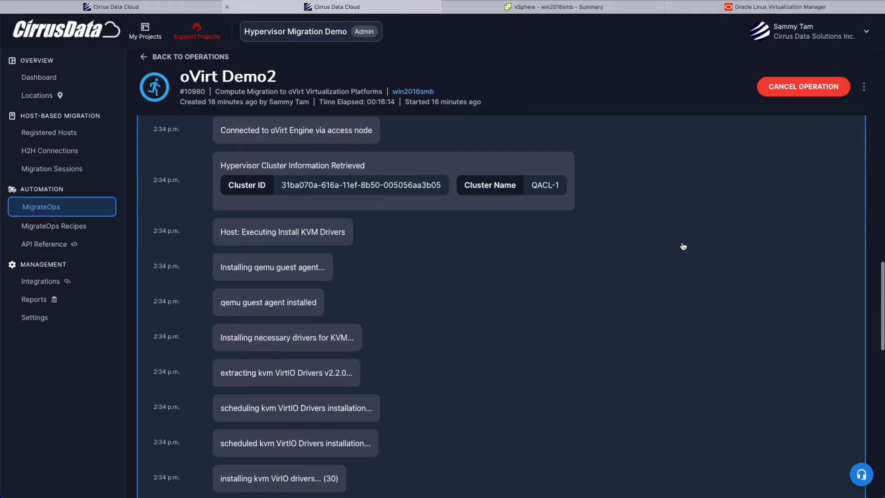
{"action": "scroll", "coordinate": [683, 246], "scroll_direction": "down", "scroll_amount": 6}
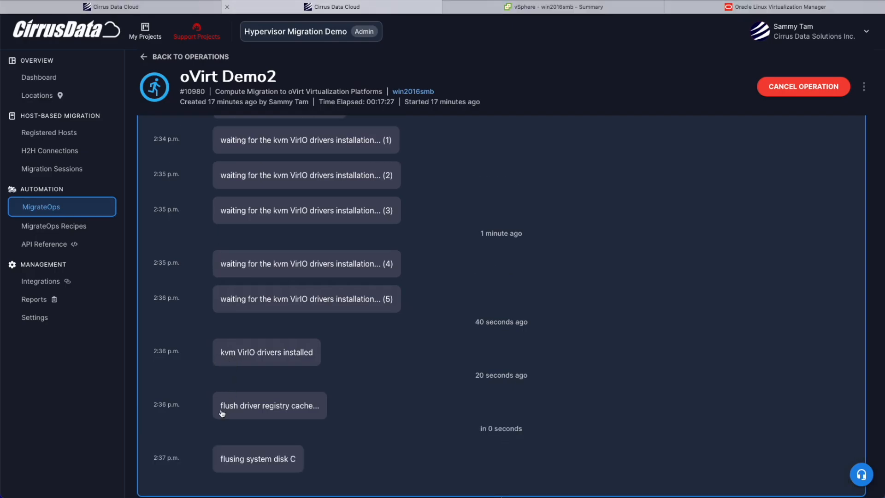
{"action": "scroll", "coordinate": [247, 361], "scroll_direction": "up", "scroll_amount": 5}
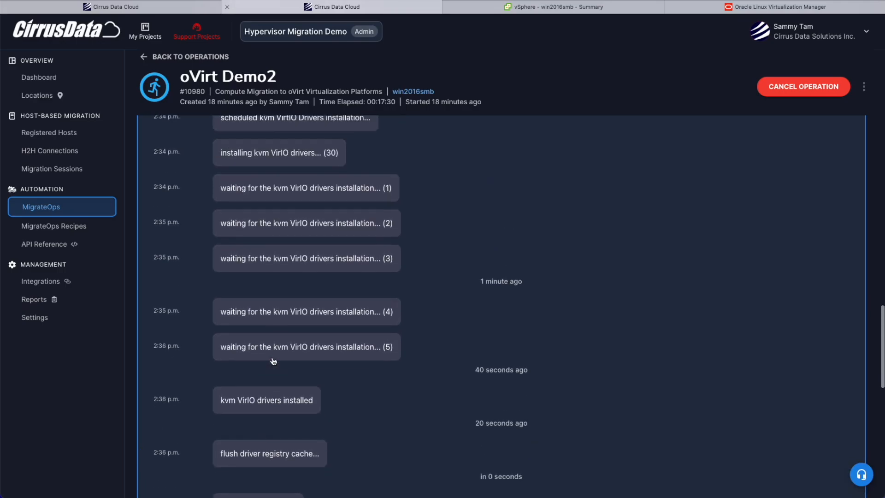
{"action": "scroll", "coordinate": [274, 361], "scroll_direction": "up", "scroll_amount": 3}
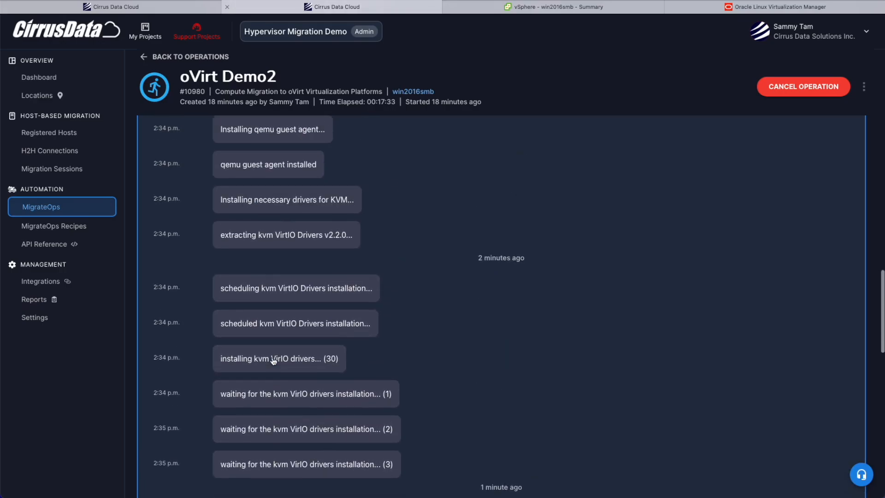
{"action": "scroll", "coordinate": [273, 360], "scroll_direction": "up", "scroll_amount": 15}
{"action": "scroll", "coordinate": [293, 434], "scroll_direction": "down", "scroll_amount": 2}
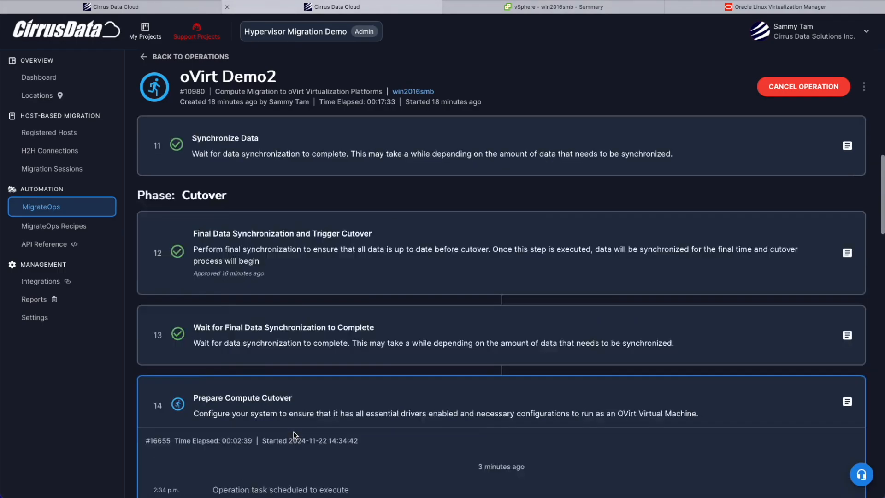
{"action": "scroll", "coordinate": [293, 435], "scroll_direction": "down", "scroll_amount": 6}
{"action": "scroll", "coordinate": [426, 243], "scroll_direction": "up", "scroll_amount": 3}
{"action": "scroll", "coordinate": [426, 243], "scroll_direction": "down", "scroll_amount": 2}
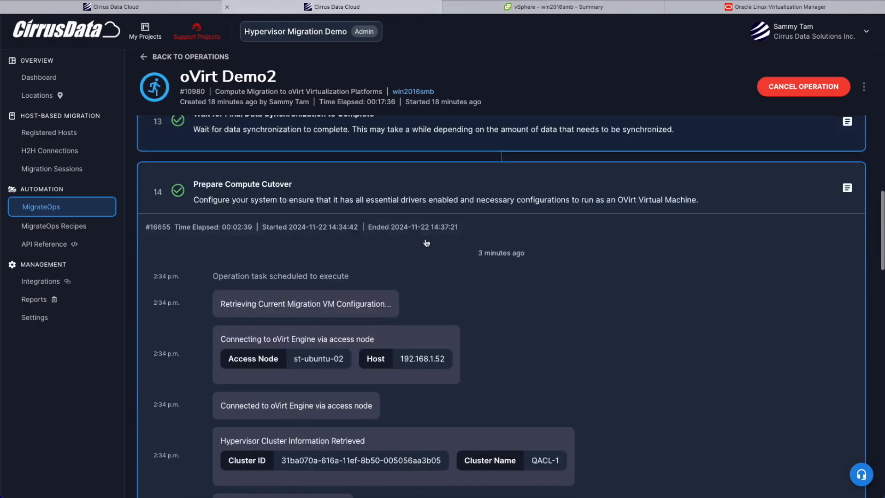
Expand the Generate Migration Report task, read through the created migration report and close it.
{"action": "scroll", "coordinate": [426, 243], "scroll_direction": "down", "scroll_amount": 10}
{"action": "scroll", "coordinate": [304, 360], "scroll_direction": "down", "scroll_amount": 3}
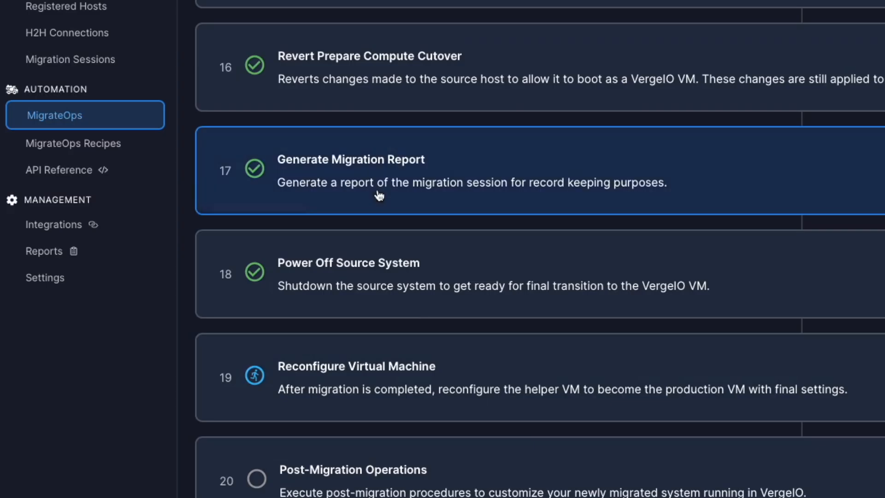
{"action": "left_click", "coordinate": [456, 267]}
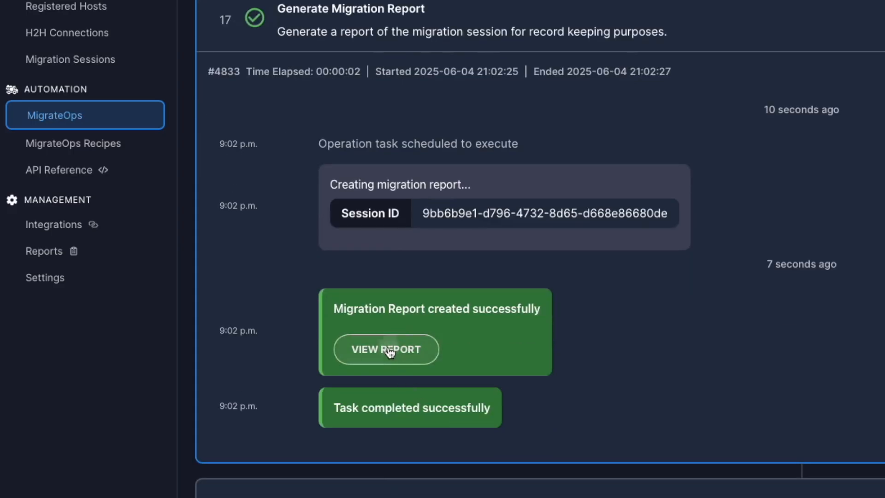
{"action": "left_click", "coordinate": [390, 352]}
{"action": "scroll", "coordinate": [562, 373], "scroll_direction": "down", "scroll_amount": 20}
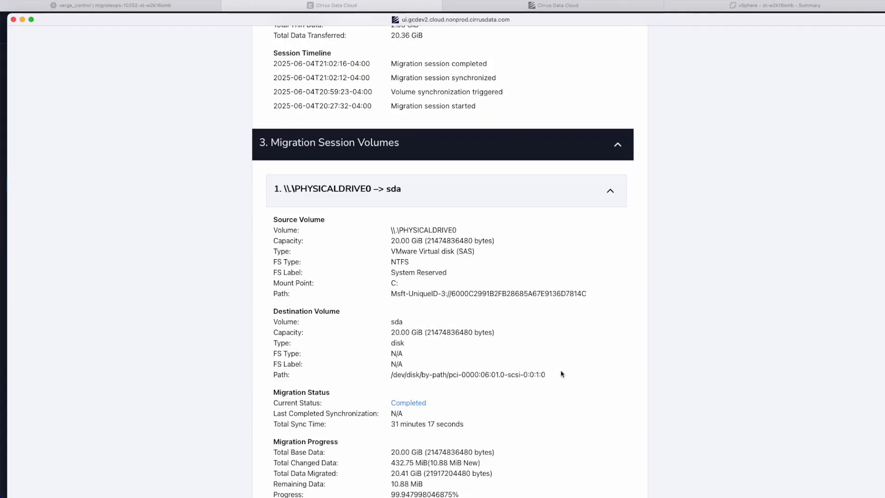
{"action": "scroll", "coordinate": [562, 373], "scroll_direction": "down", "scroll_amount": 20}
{"action": "scroll", "coordinate": [561, 373], "scroll_direction": "up", "scroll_amount": 1}
{"action": "left_click", "coordinate": [13, 19]}
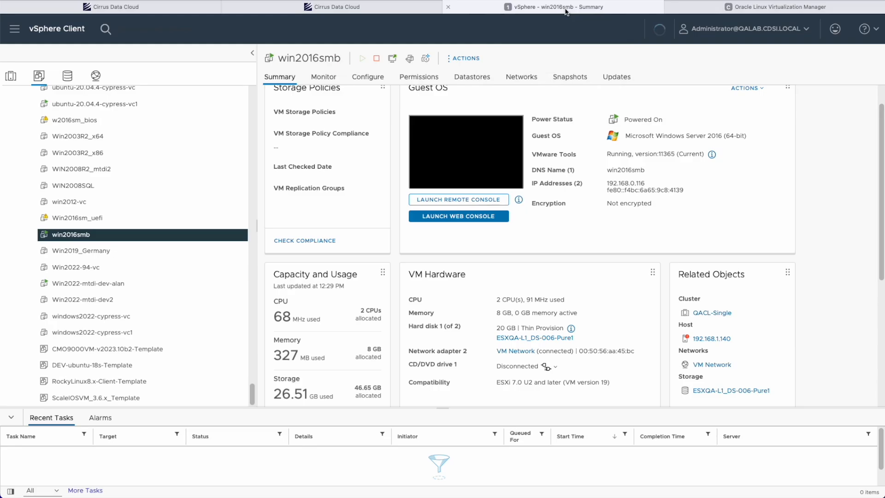
Check the source VM's power state in vSphere Client, and return to Cirrus Data Cloud to review the remaining cutover tasks.
{"action": "scroll", "coordinate": [459, 174], "scroll_direction": "up", "scroll_amount": 2}
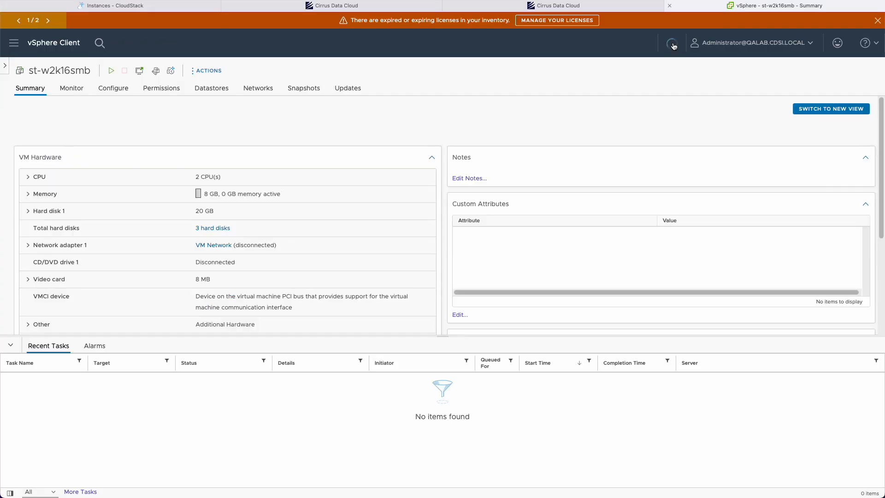
{"action": "scroll", "coordinate": [45, 145], "scroll_direction": "up", "scroll_amount": 5, "text": "ctrl"}
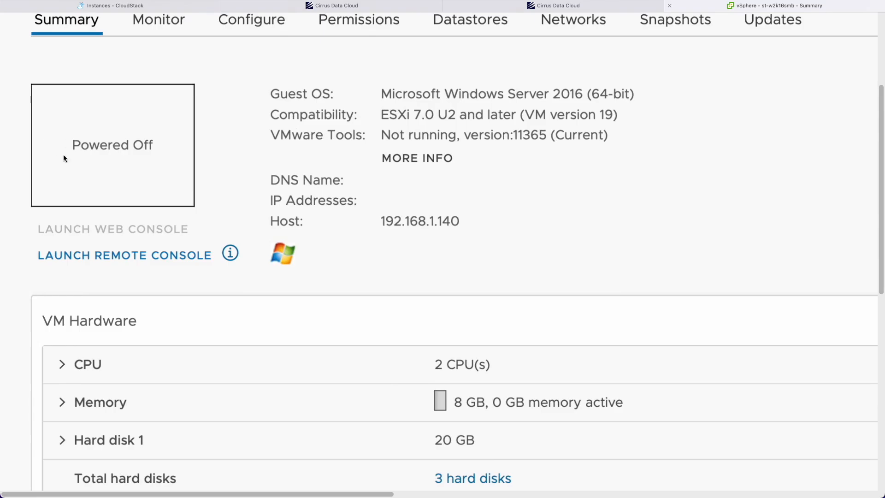
{"action": "scroll", "coordinate": [65, 139], "scroll_direction": "down", "scroll_amount": 5, "text": "ctrl"}
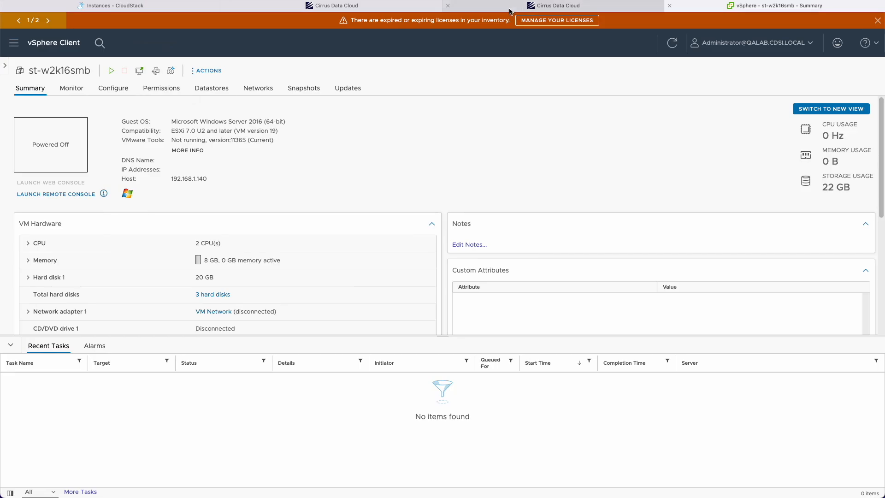
{"action": "left_click", "coordinate": [510, 7]}
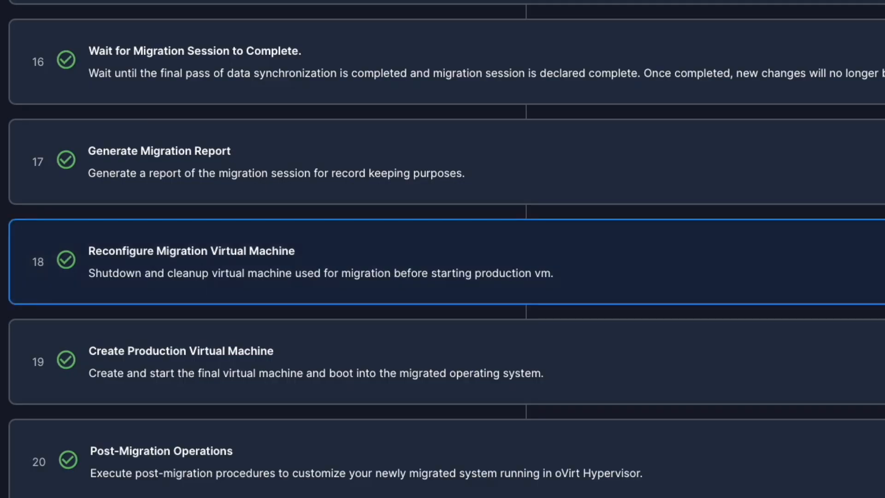
{"action": "scroll", "coordinate": [442, 326], "scroll_direction": "down", "scroll_amount": 5}
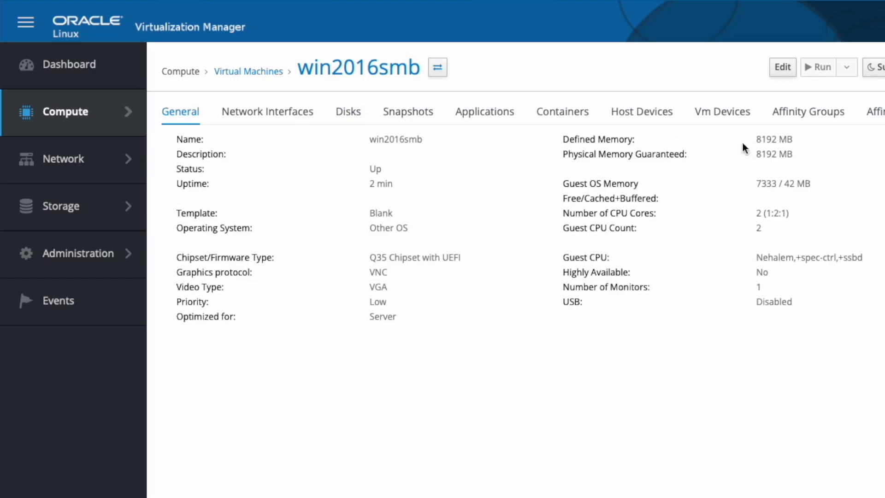
Check win2016smb's defined memory and CPU cores in Oracle Linux Virtualization Manager, and review the final tasks of oVirt Demo2.
{"action": "left_click_drag", "start_coordinate": [755, 139], "coordinate": [812, 139]}
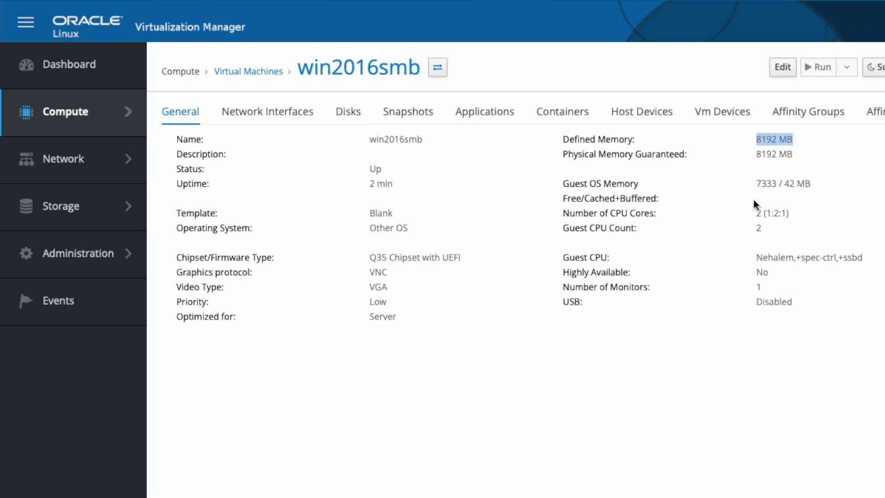
{"action": "left_click_drag", "start_coordinate": [756, 214], "coordinate": [810, 213]}
{"action": "left_click", "coordinate": [810, 213]}
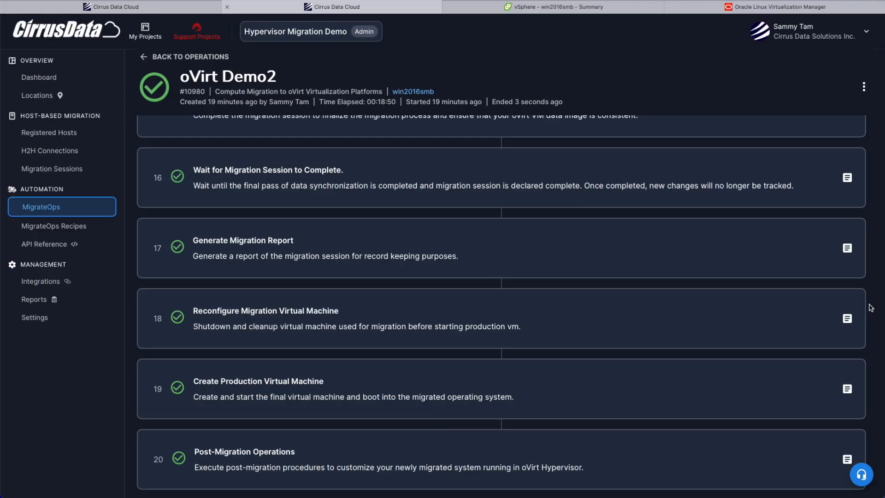
{"action": "scroll", "coordinate": [766, 385], "scroll_direction": "down", "scroll_amount": 3}
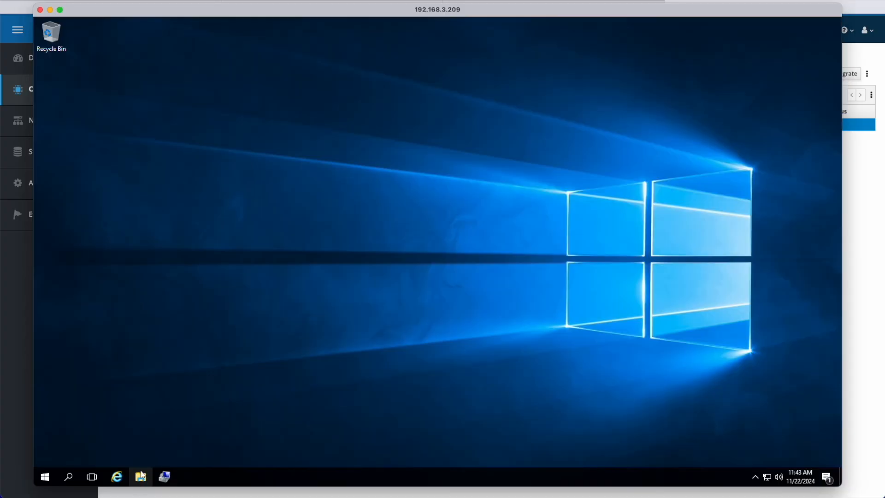
Inspect the disks in Disk Management on the migrated Windows VM and open one QEMU disk's device properties.
{"action": "left_click", "coordinate": [144, 472]}
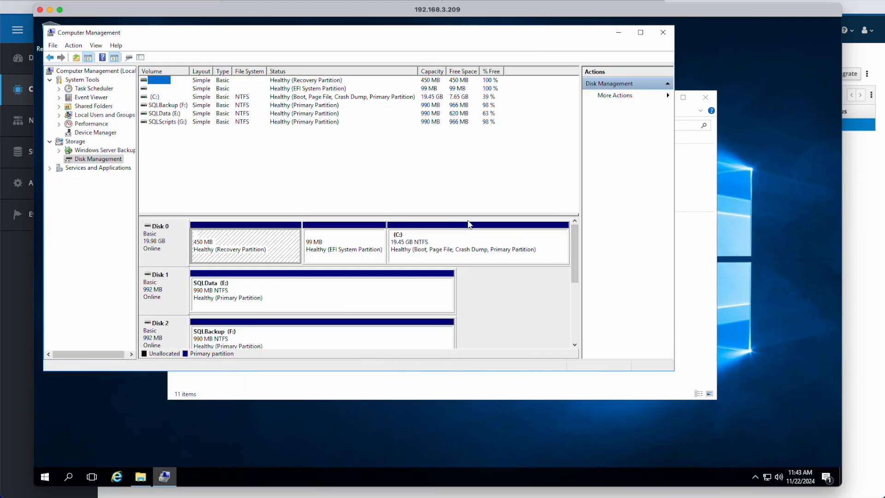
{"action": "mouse_move", "coordinate": [575, 254]}
{"action": "left_mouse_down"}
{"action": "mouse_move", "coordinate": [571, 295]}
{"action": "mouse_move", "coordinate": [577, 271]}
{"action": "left_mouse_up"}
{"action": "right_click", "coordinate": [179, 278]}
{"action": "left_click", "coordinate": [213, 368]}
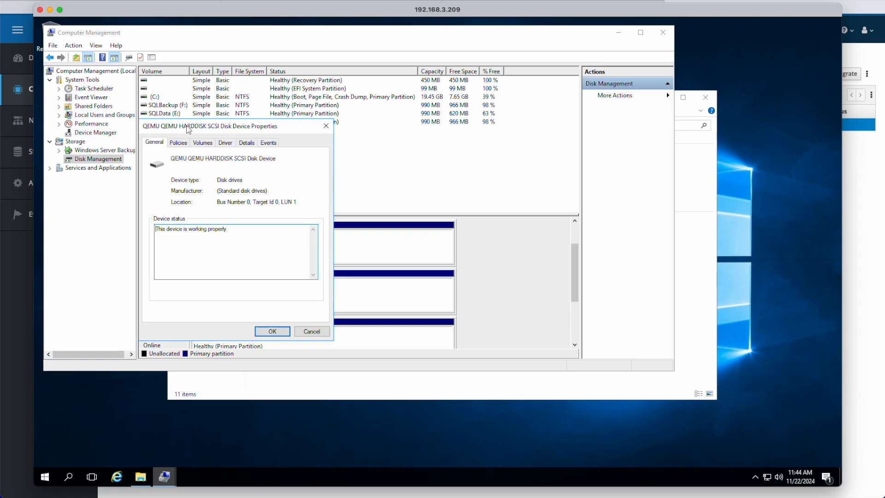
{"action": "left_click_drag", "start_coordinate": [149, 133], "coordinate": [264, 197]}
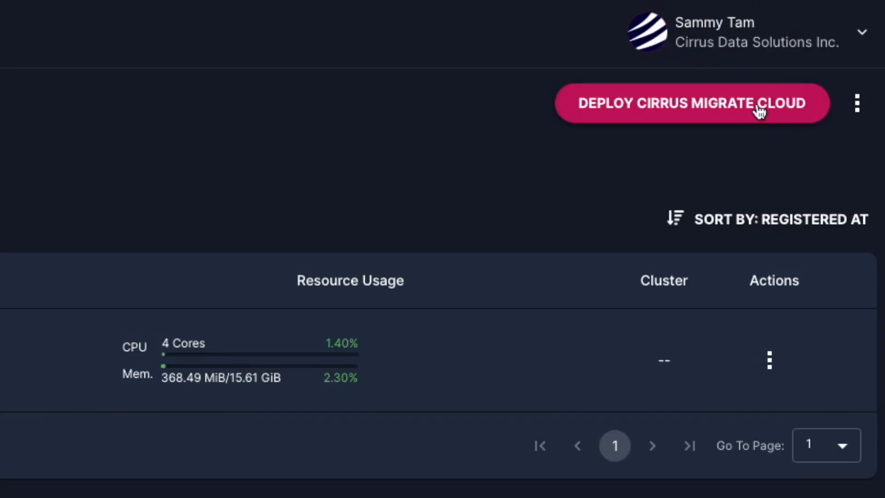
Copy the Windows PowerShell command for installing Cirrus Migrate Cloud from the deployment dialog.
{"action": "left_click", "coordinate": [759, 110]}
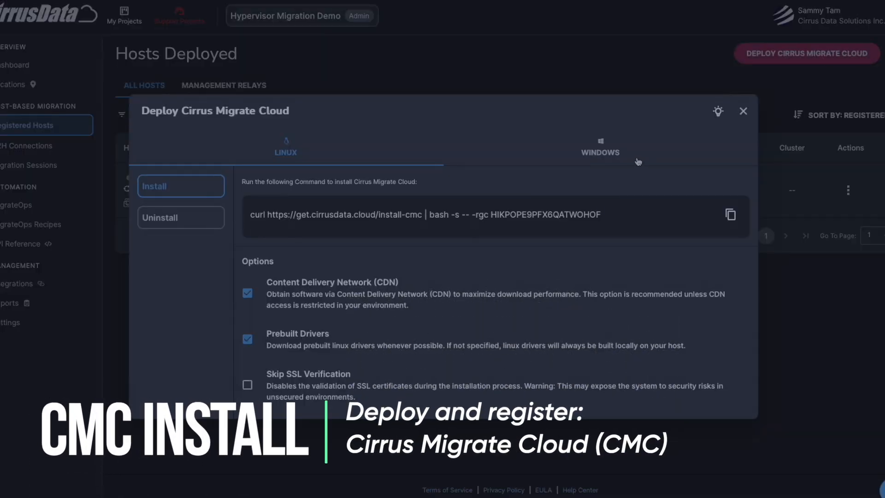
{"action": "left_click", "coordinate": [638, 161]}
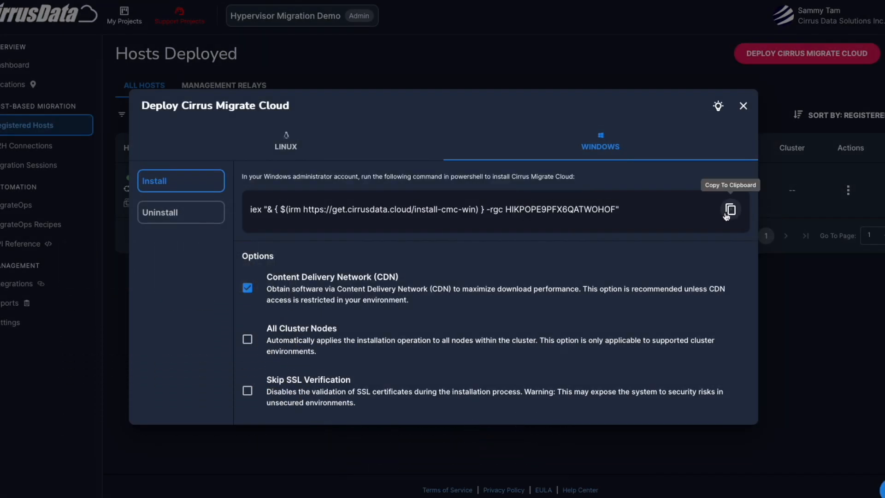
{"action": "left_click", "coordinate": [730, 210]}
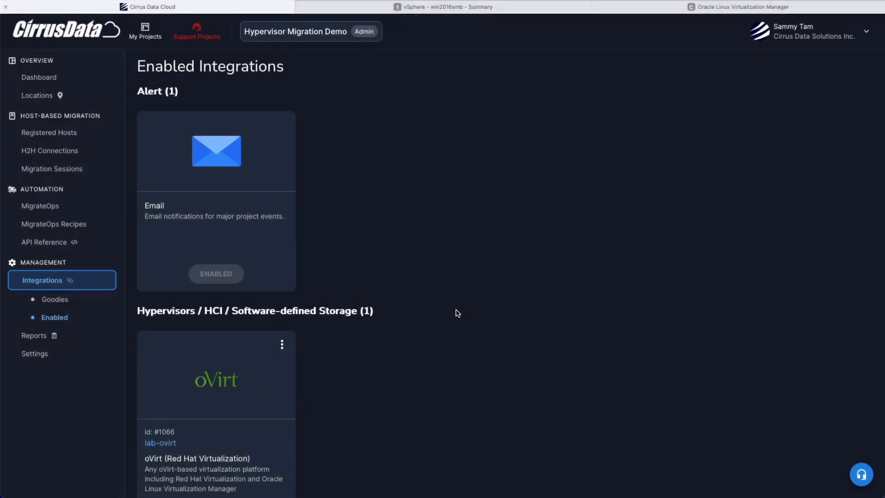
Review the project's enabled integrations, and upload the completed configuration YAML file for a new migration operation.
{"action": "scroll", "coordinate": [456, 312], "scroll_direction": "down", "scroll_amount": 1}
{"action": "scroll", "coordinate": [457, 314], "scroll_direction": "down", "scroll_amount": 1}
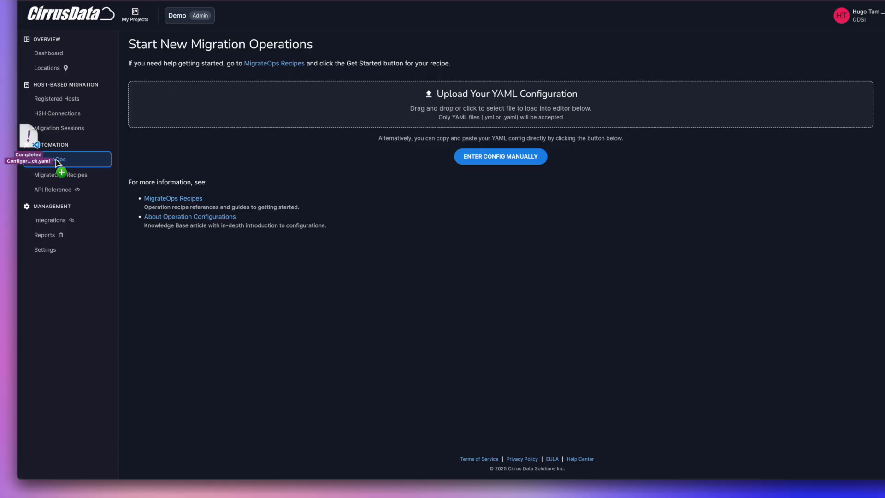
{"action": "left_click_drag", "start_coordinate": [37, 152], "coordinate": [386, 110]}
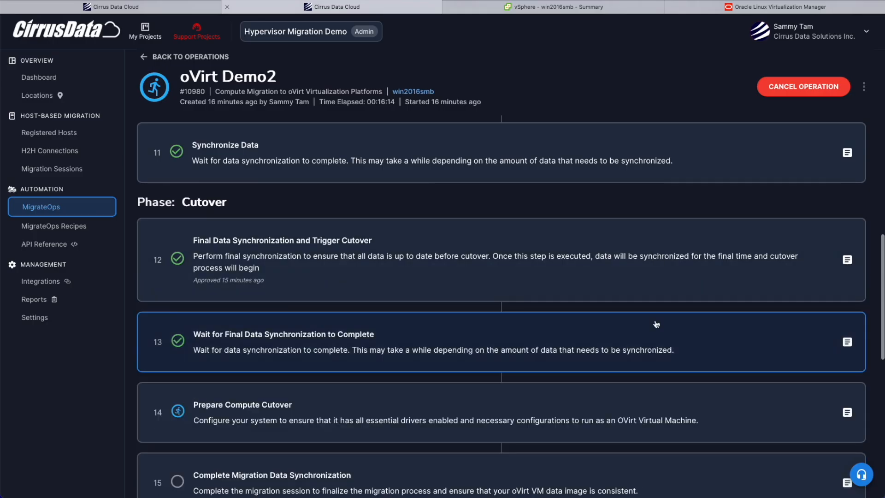
Recheck the Prepare Compute Cutover task of oVirt Demo2 and review the remaining tasks through the Cleanup phase.
{"action": "scroll", "coordinate": [654, 326], "scroll_direction": "down", "scroll_amount": 4}
{"action": "left_click", "coordinate": [683, 246]}
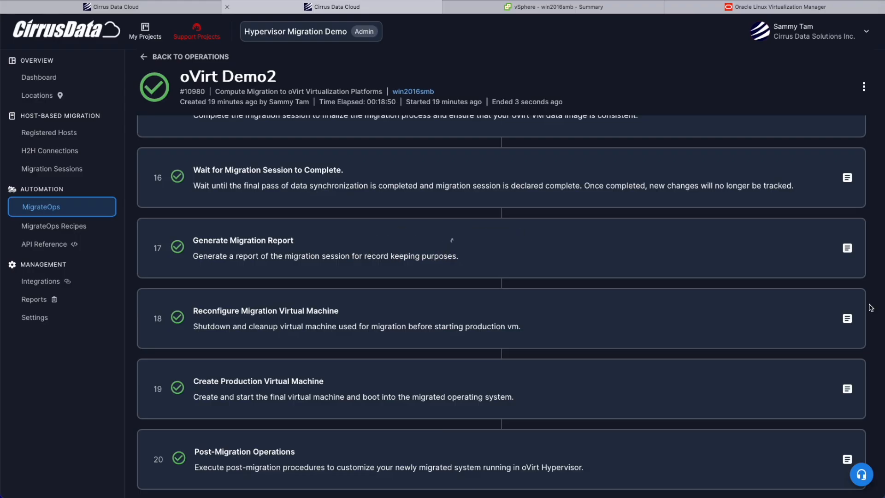
{"action": "scroll", "coordinate": [853, 318], "scroll_direction": "down", "scroll_amount": 3}
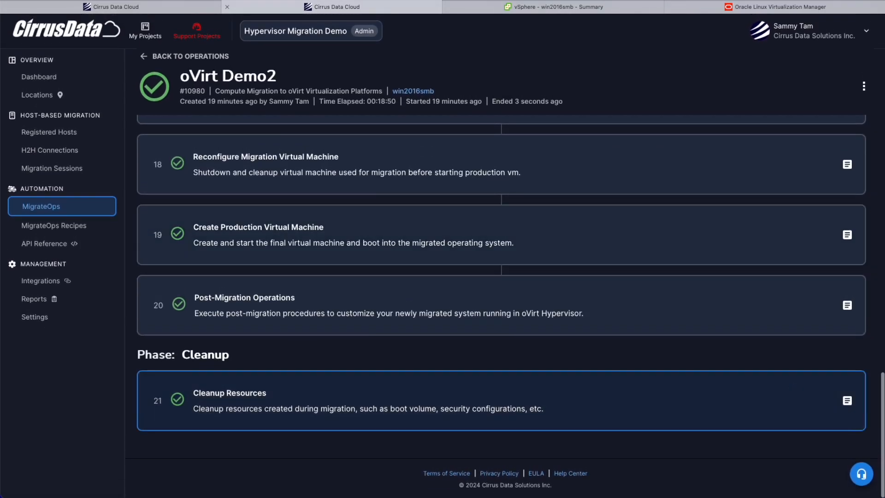